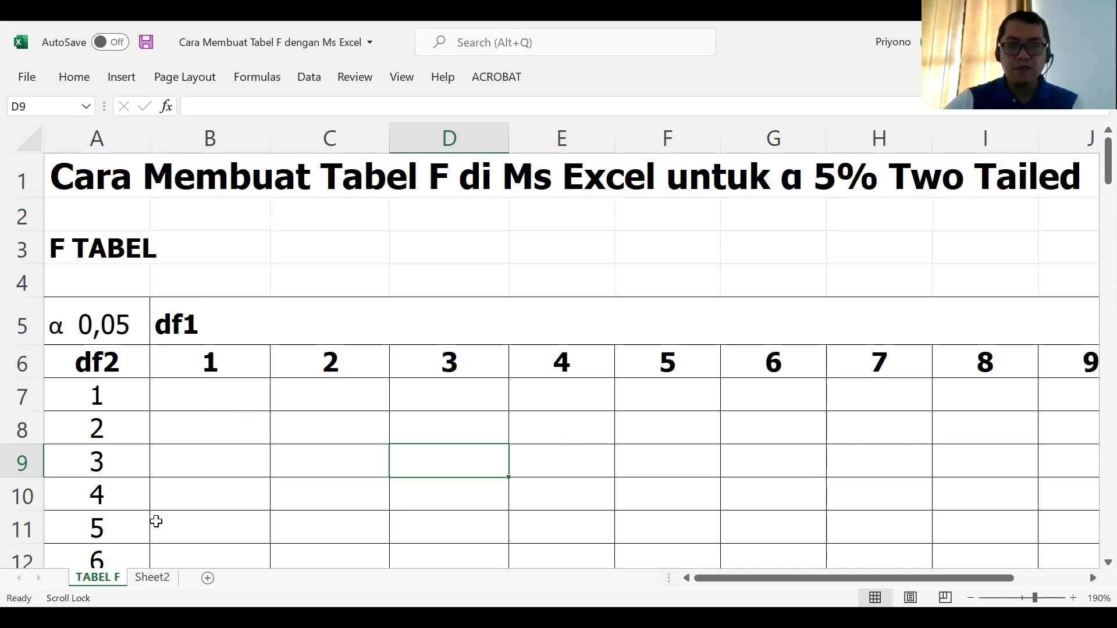
Start the formula =FINV( in cell B7, the df1 1 / df2 1 corner of the F table.
{"action": "scroll", "coordinate": [154, 521], "scroll_direction": "down", "scroll_amount": 3}
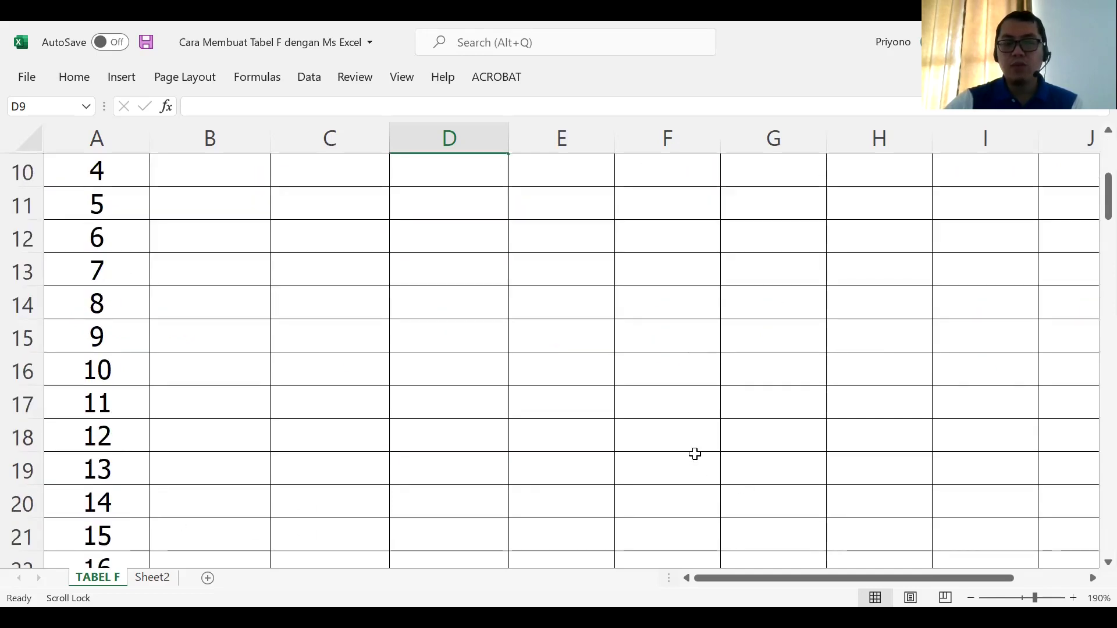
{"action": "scroll", "coordinate": [698, 448], "scroll_direction": "up", "scroll_amount": 3}
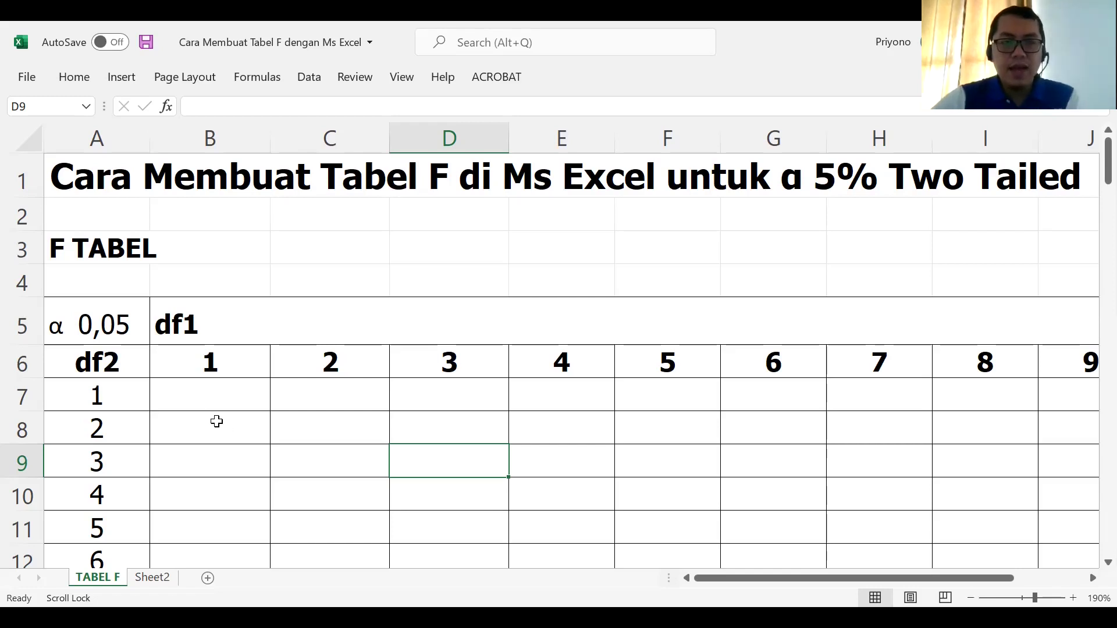
{"action": "left_click", "coordinate": [216, 411]}
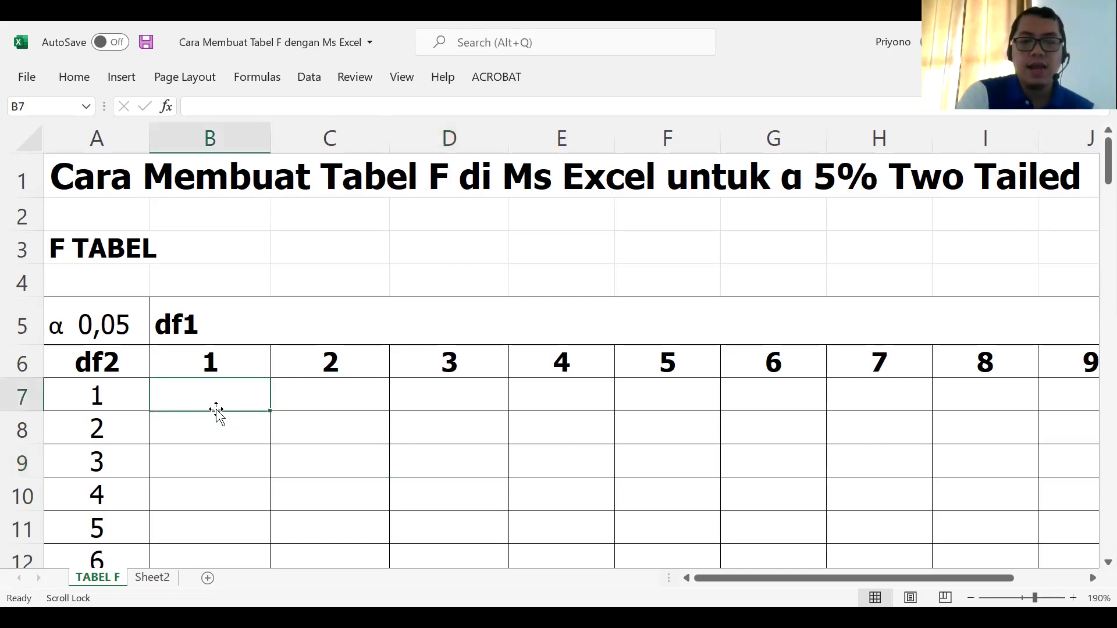
Enter =FINV(0,05;$B$6;A7) in B7 so it shows 161,448 for df1 1, df2 1.
{"action": "type", "text": "=FINV(0,05;"}
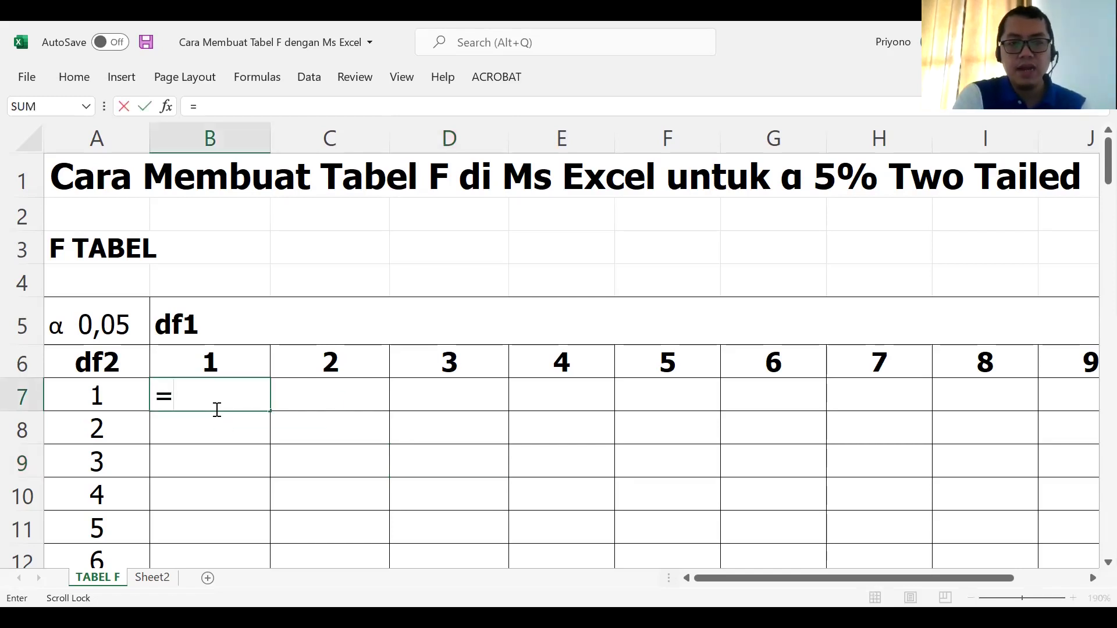
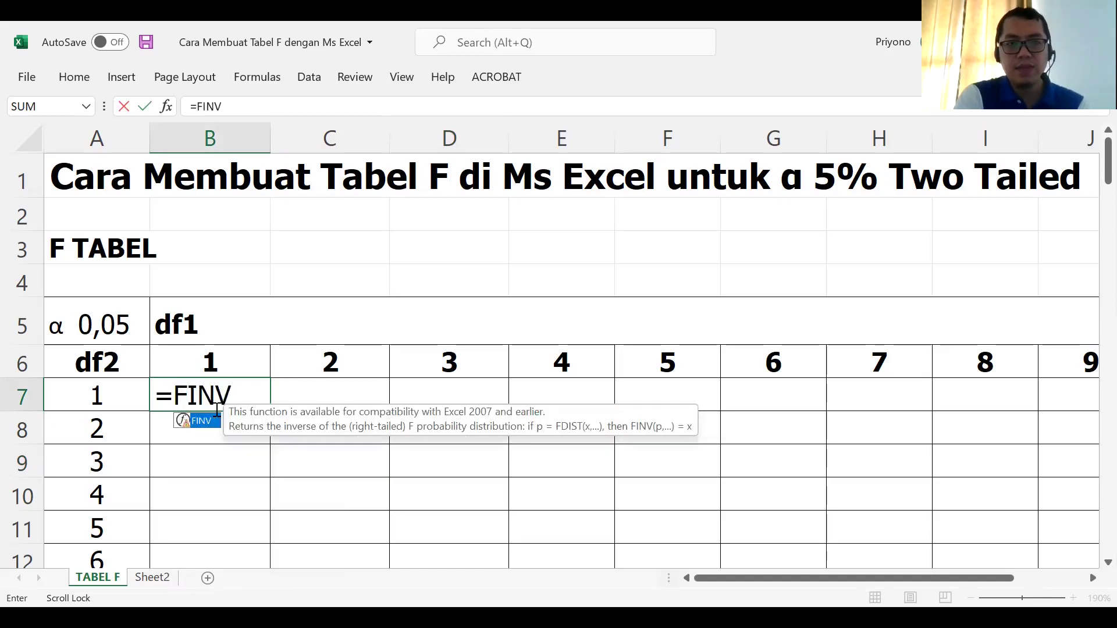
Enter =FINV(0,05;$B$6;A7) in B7 so it shows 161,448 for df1 1, df2 1.
{"action": "type", "text": "("}
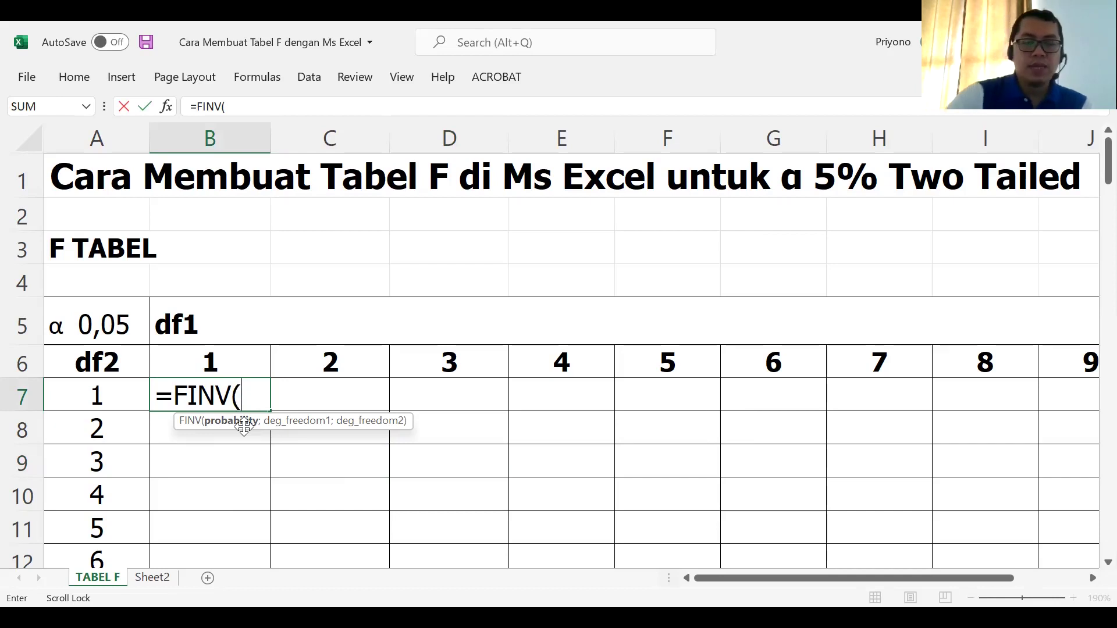
{"action": "type", "text": "0"}
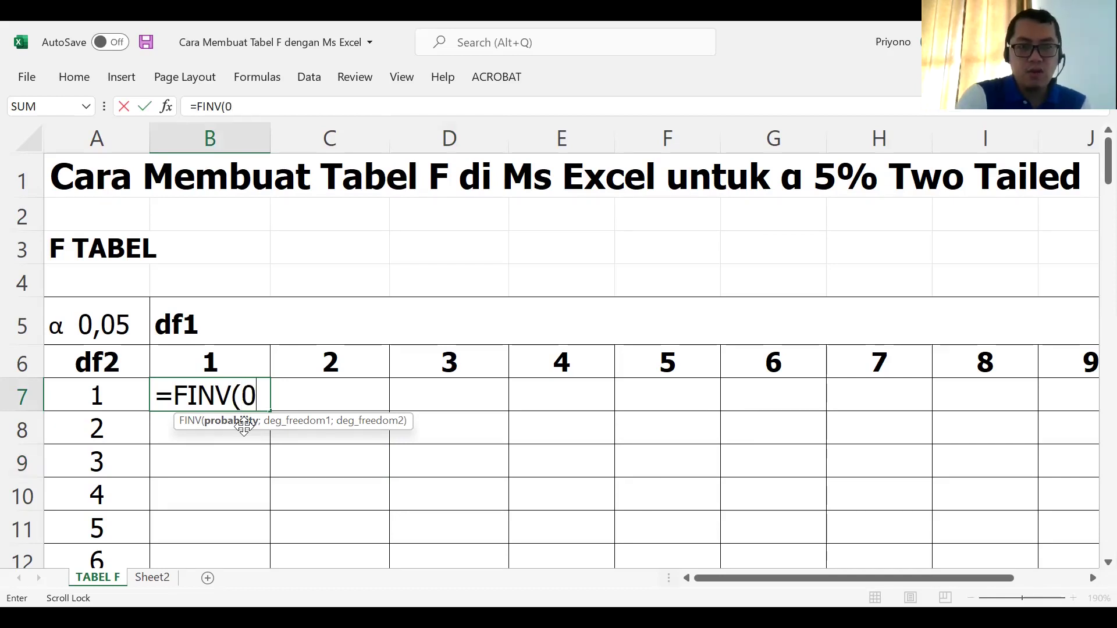
{"action": "type", "text": ",05"}
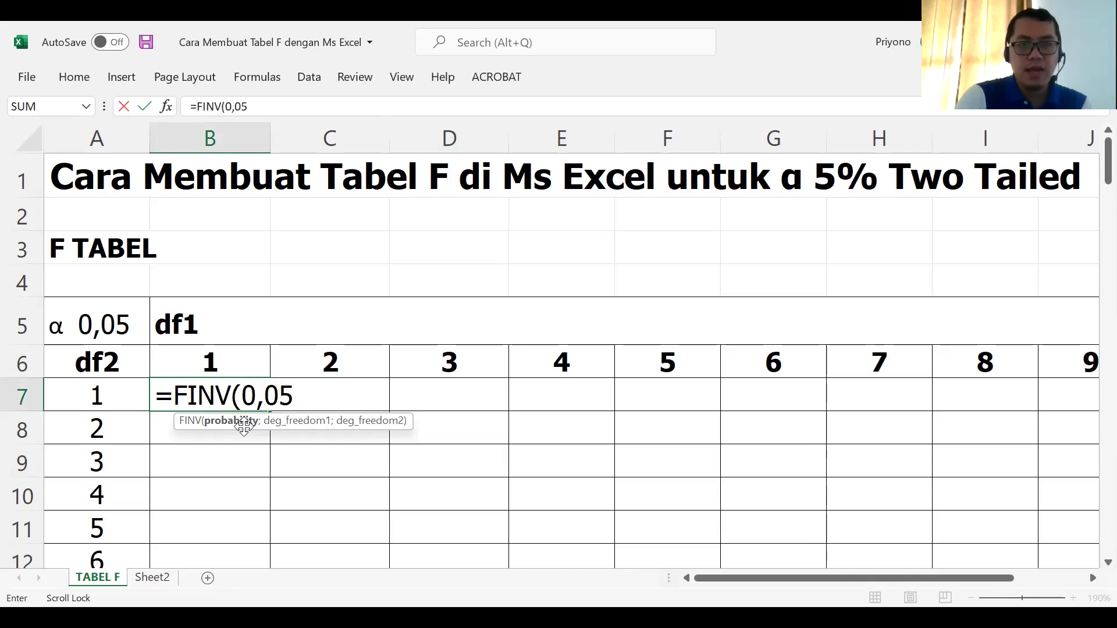
{"action": "type", "text": ";"}
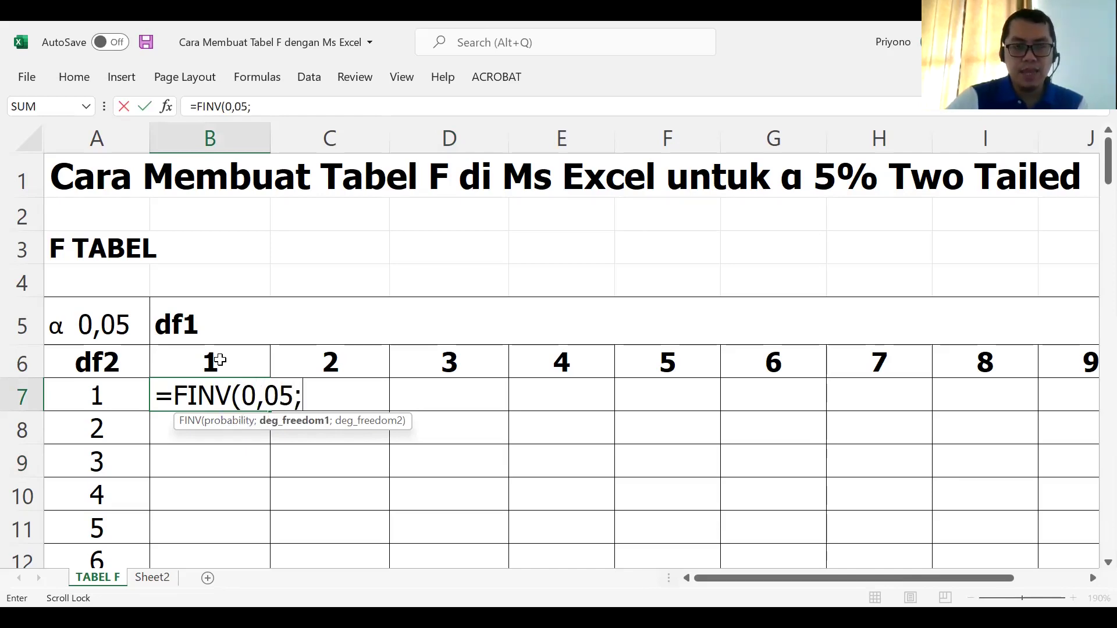
{"action": "left_click", "coordinate": [220, 361]}
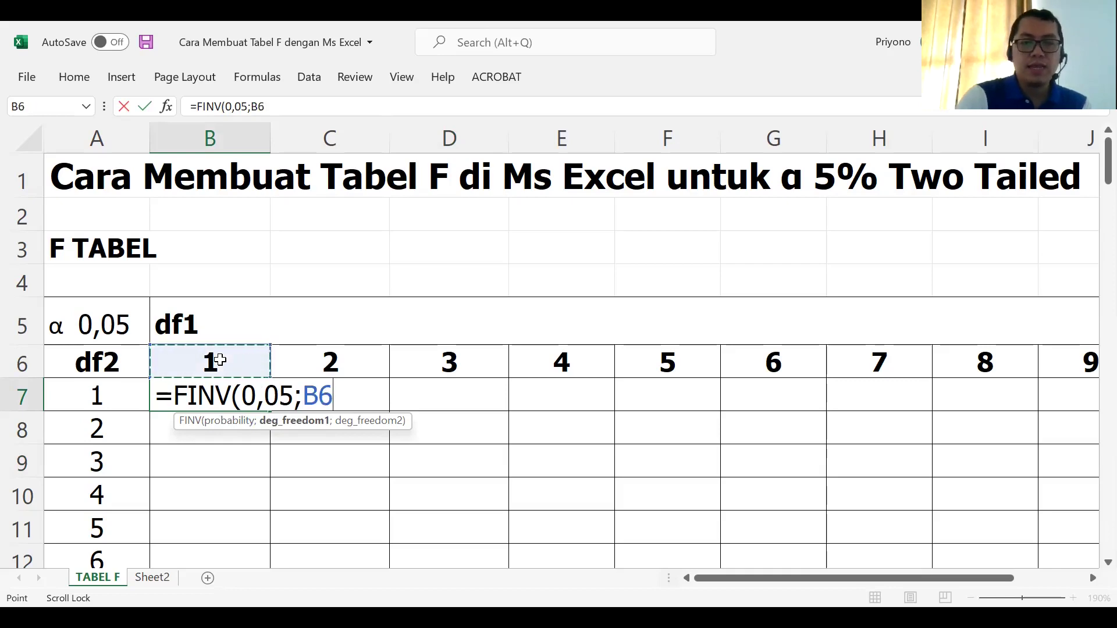
{"action": "type", "text": ";"}
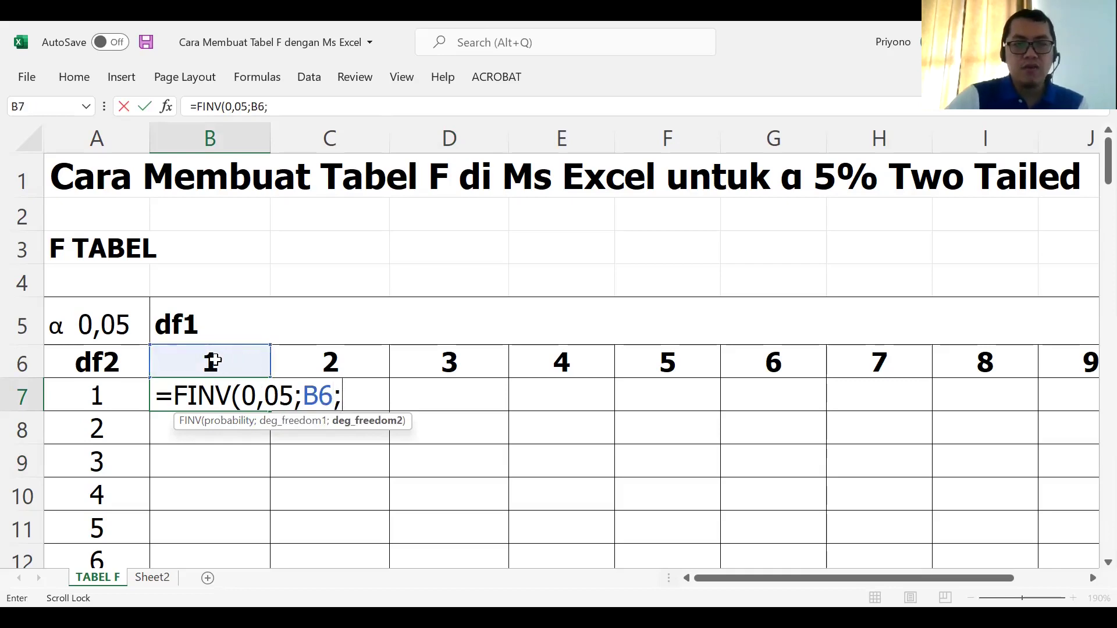
{"action": "left_click", "coordinate": [103, 399]}
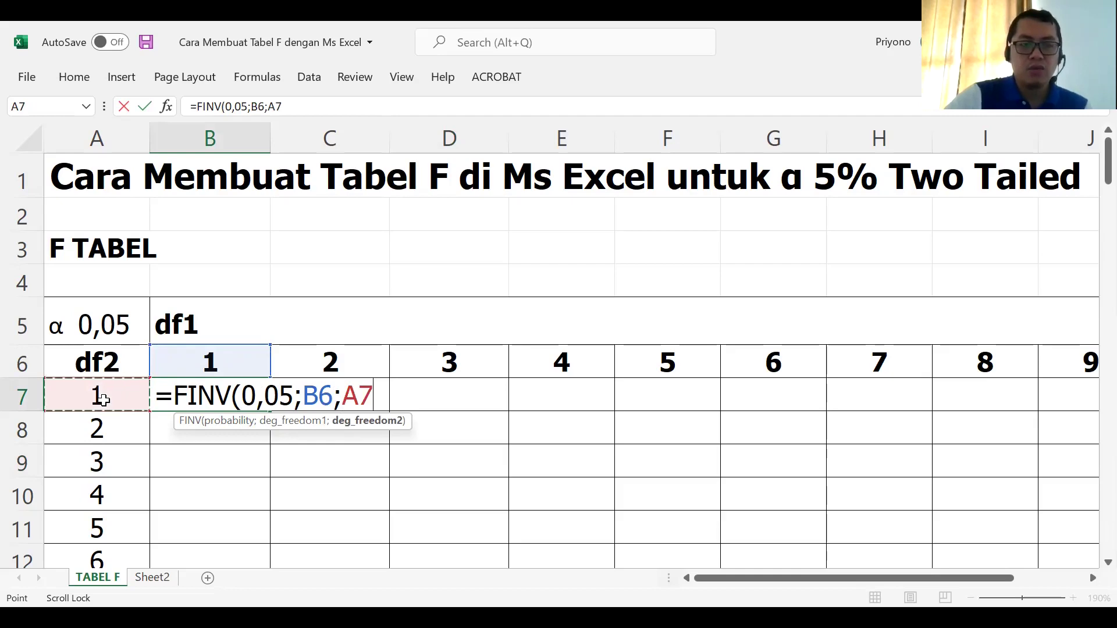
{"action": "type", "text": ")"}
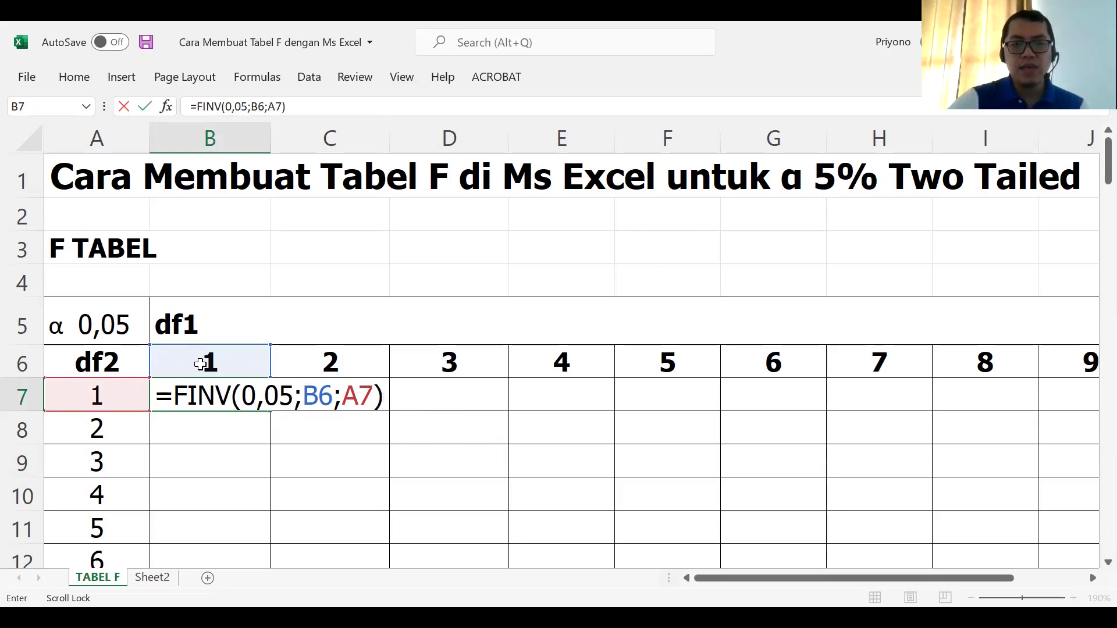
{"action": "left_click", "coordinate": [319, 395]}
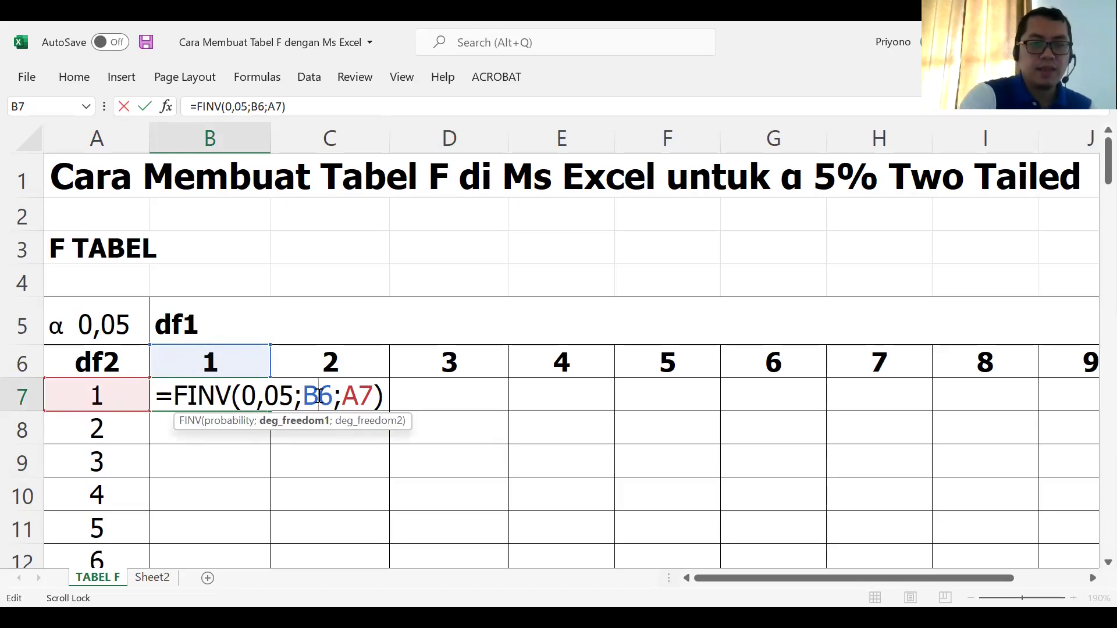
{"action": "key", "text": "F4"}
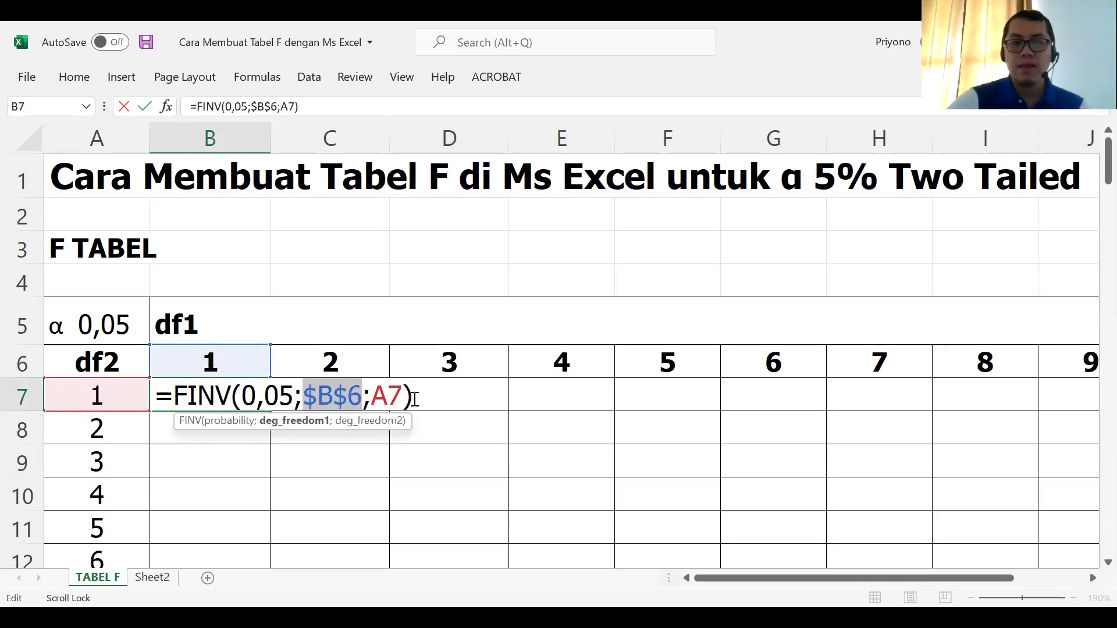
{"action": "left_click", "coordinate": [416, 396]}
{"action": "key", "text": "Return"}
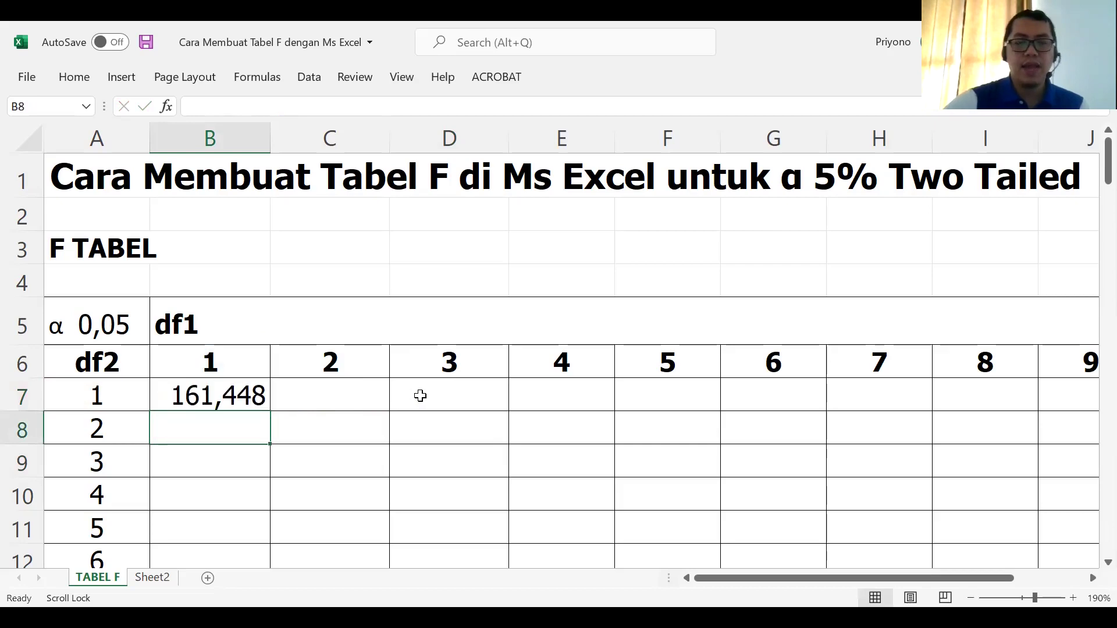
Copy the B7 FINV formula down to B106, giving 18,513, 10,128, 7,709 and onward.
{"action": "left_click", "coordinate": [242, 388]}
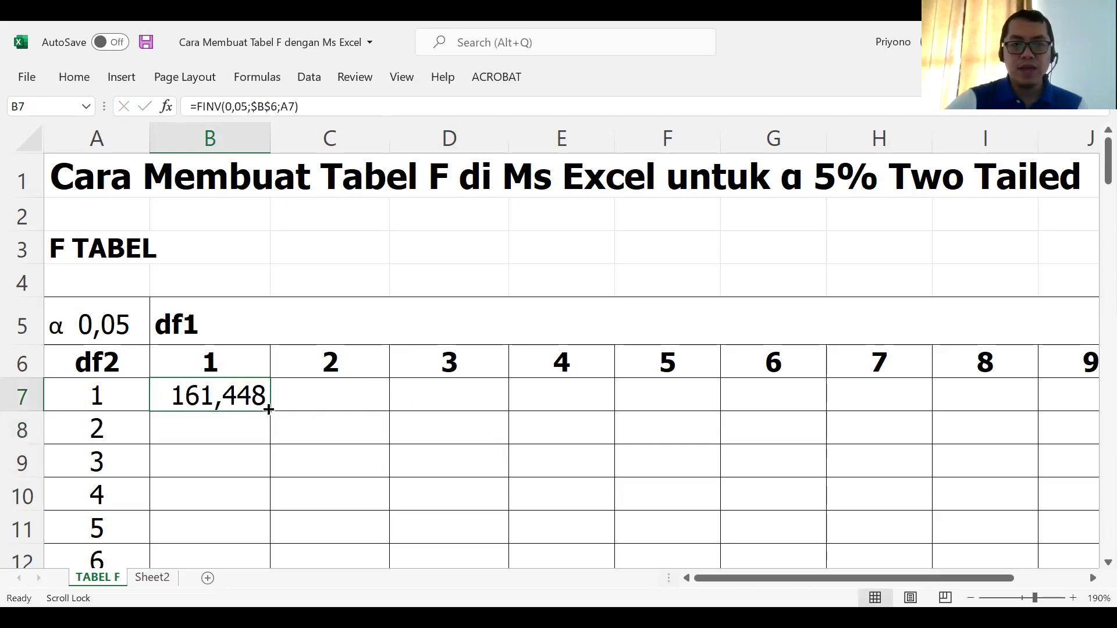
{"action": "mouse_move", "coordinate": [270, 411]}
{"action": "left_mouse_down"}
{"action": "mouse_move", "coordinate": [270, 572]}
{"action": "mouse_move", "coordinate": [246, 526]}
{"action": "left_mouse_up"}
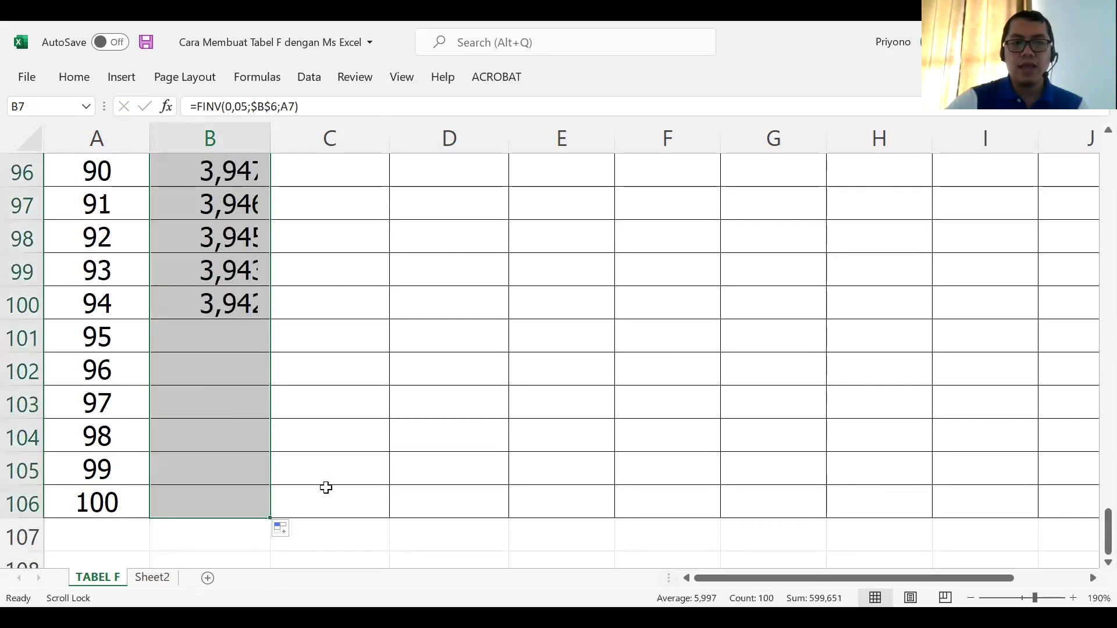
{"action": "scroll", "coordinate": [330, 473], "scroll_direction": "up", "scroll_amount": 1}
{"action": "scroll", "coordinate": [330, 474], "scroll_direction": "up", "scroll_amount": 5}
{"action": "scroll", "coordinate": [330, 474], "scroll_direction": "up", "scroll_amount": 7}
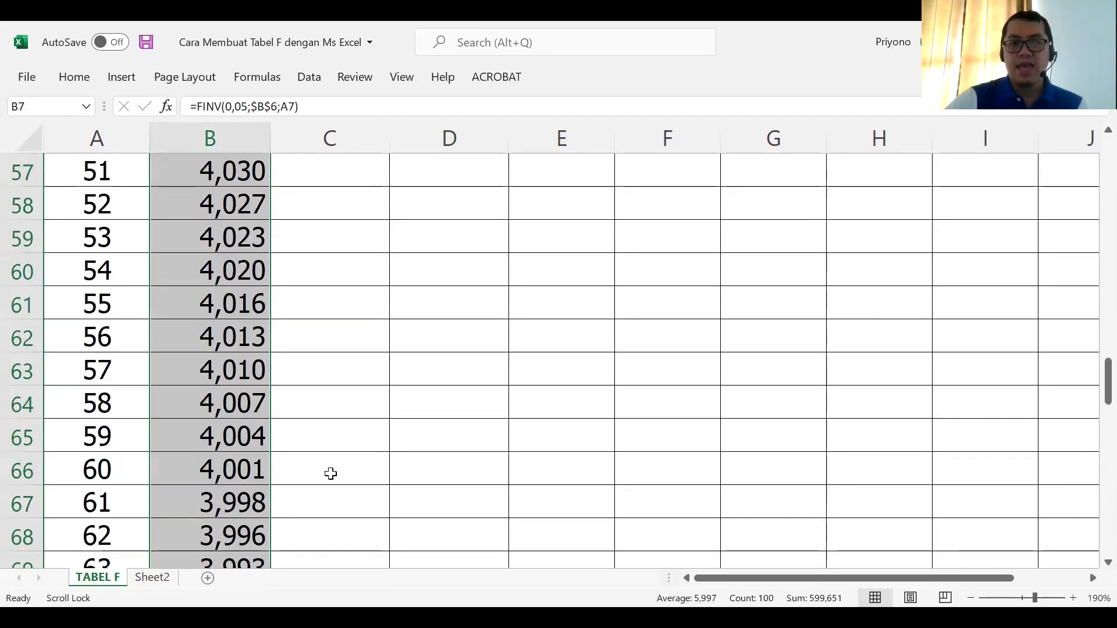
{"action": "scroll", "coordinate": [330, 474], "scroll_direction": "up", "scroll_amount": 7}
{"action": "scroll", "coordinate": [331, 473], "scroll_direction": "up", "scroll_amount": 5}
{"action": "scroll", "coordinate": [330, 473], "scroll_direction": "up", "scroll_amount": 6}
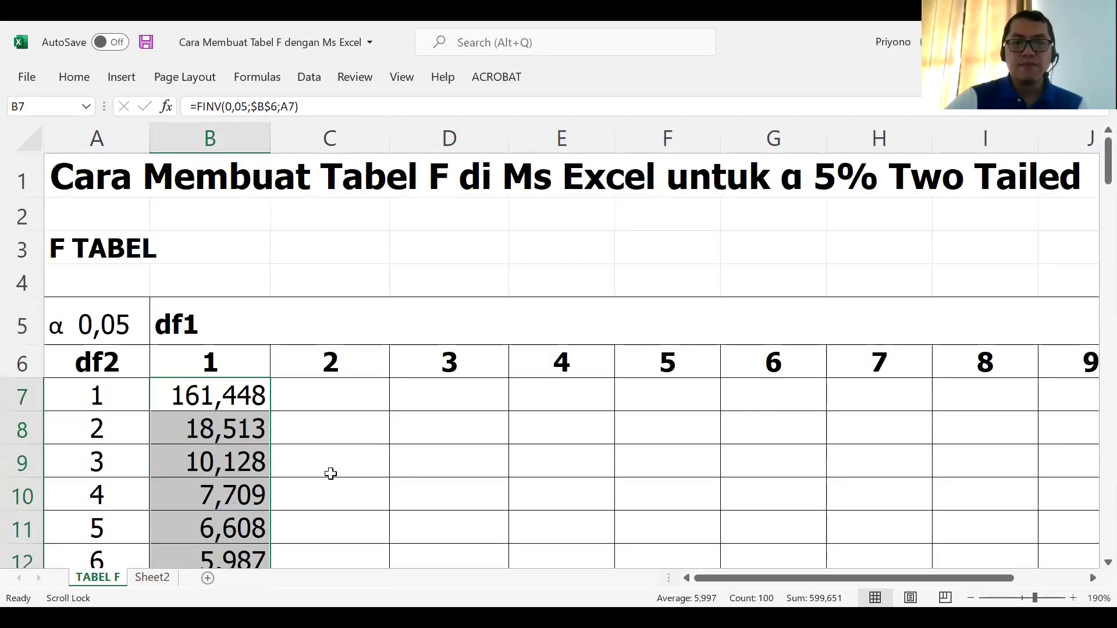
{"action": "left_click", "coordinate": [352, 387]}
Enter =FINV(0,05;$C$6;A7) in C7, giving 199,500 for df1 2.
{"action": "type", "text": "="}
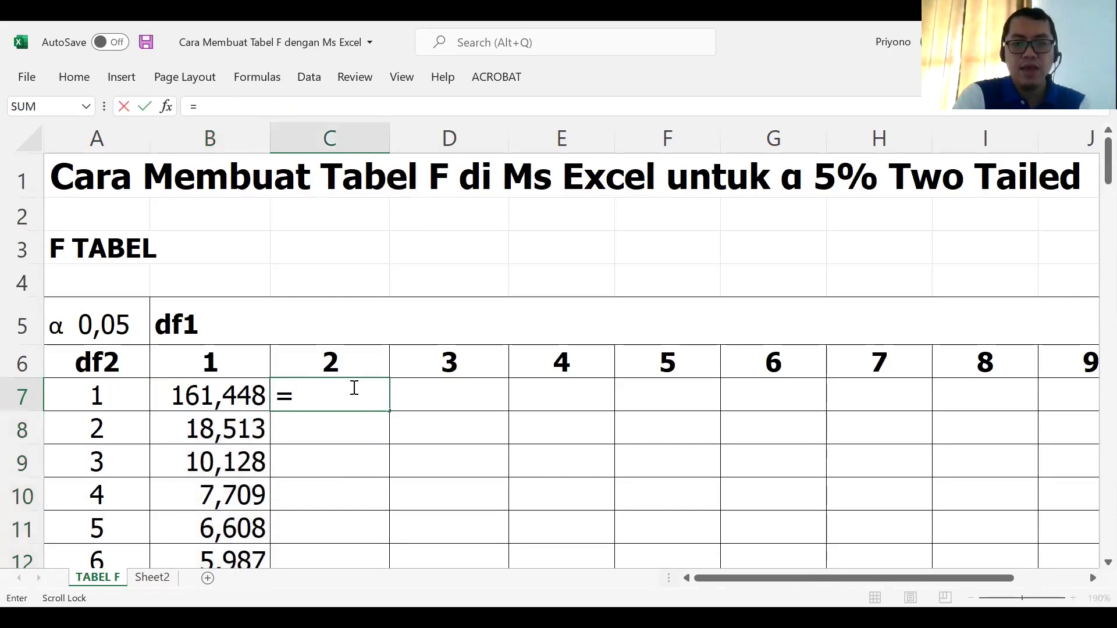
{"action": "type", "text": "FINV(0,0"}
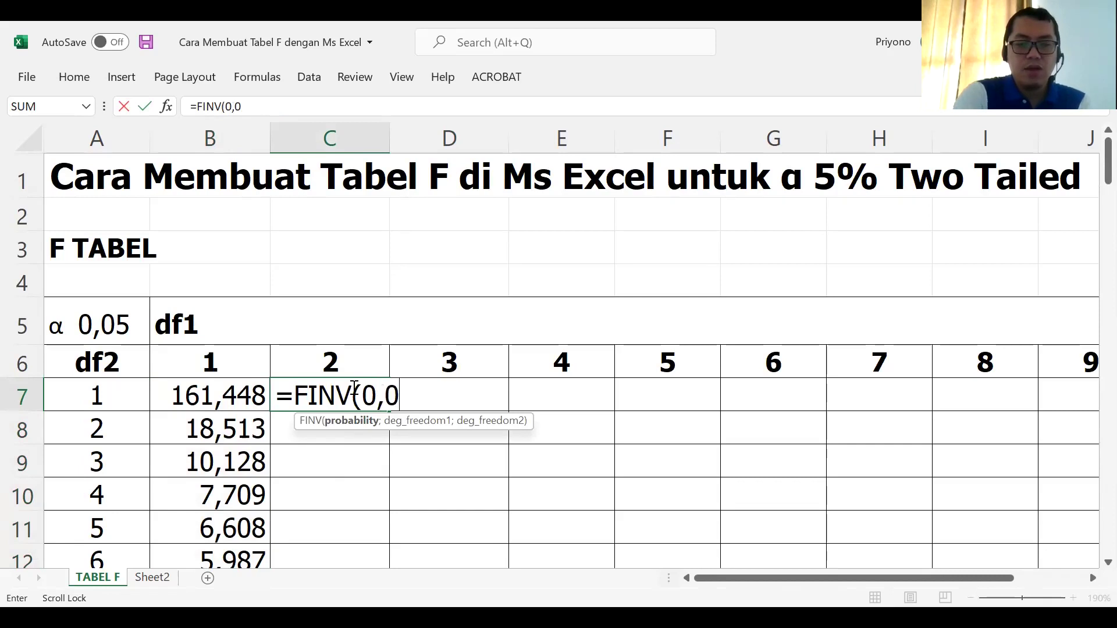
{"action": "type", "text": "5"}
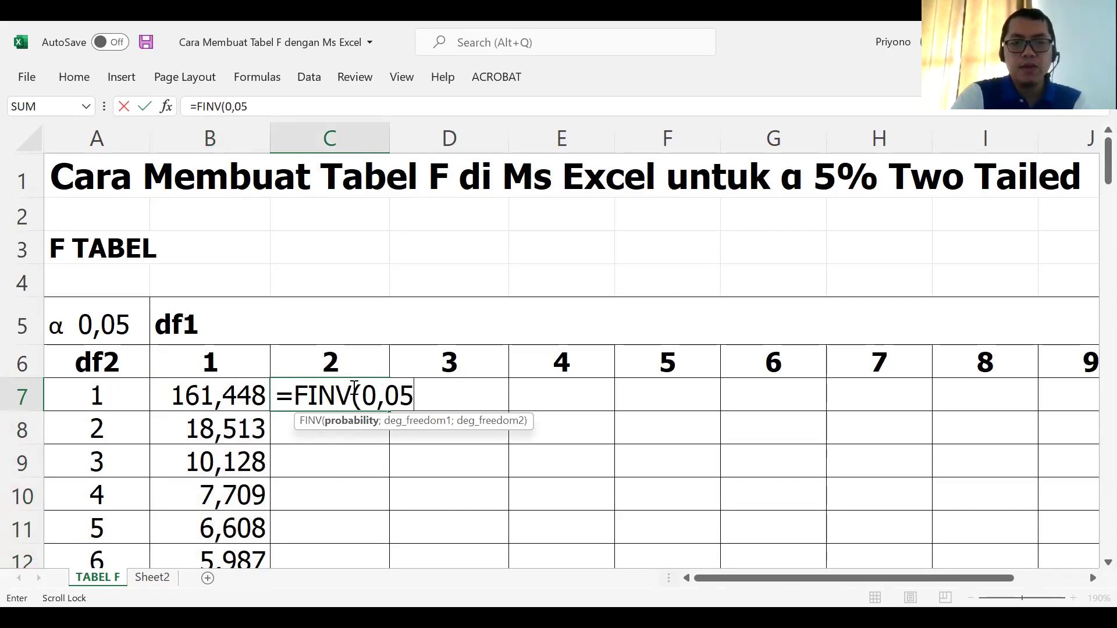
{"action": "type", "text": ";"}
{"action": "left_click", "coordinate": [349, 365]}
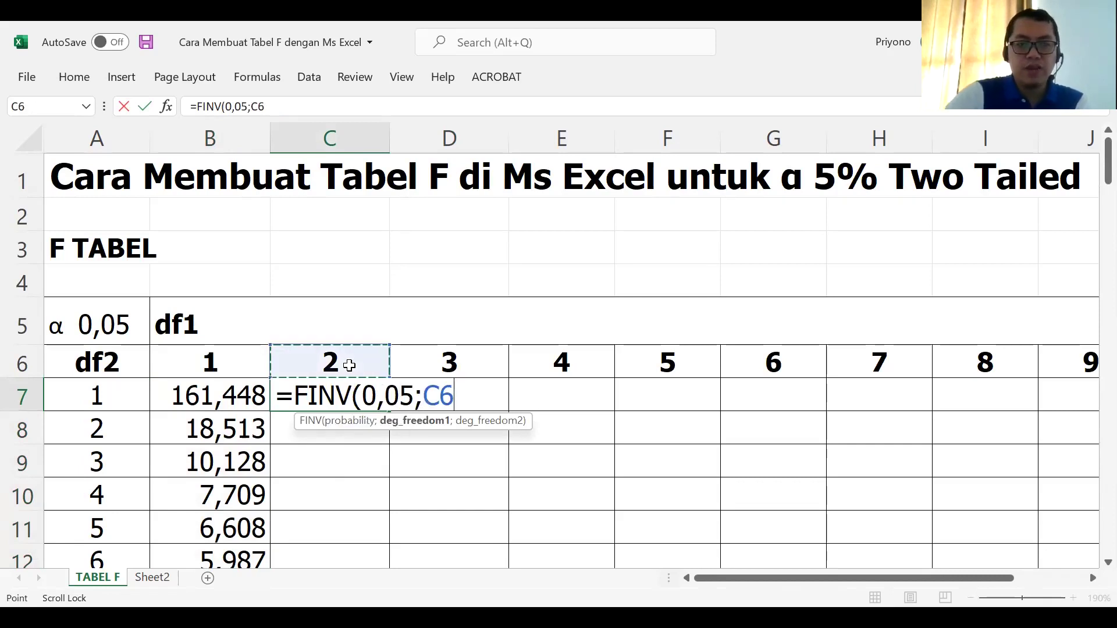
{"action": "key", "text": "F4"}
{"action": "type", "text": "$C$6;"}
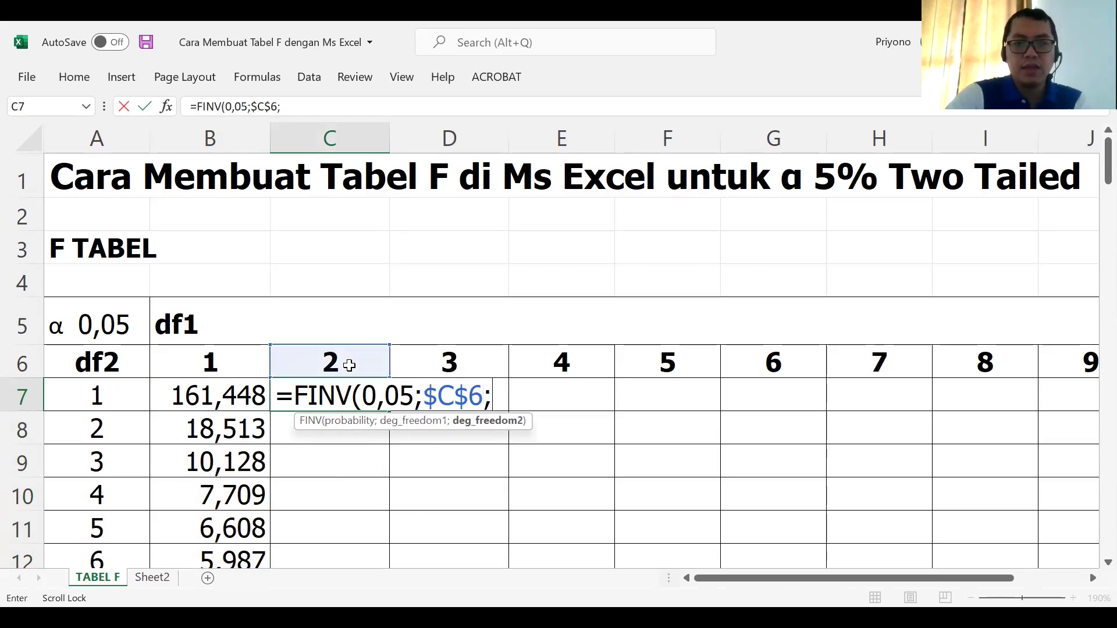
{"action": "left_click", "coordinate": [128, 385]}
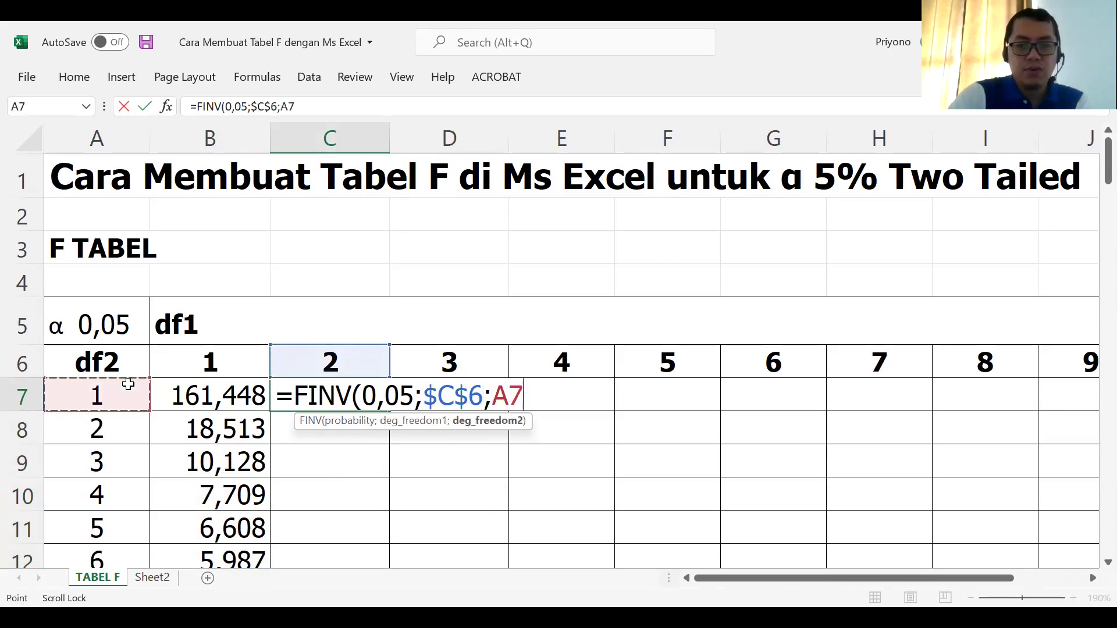
{"action": "key", "text": "Return"}
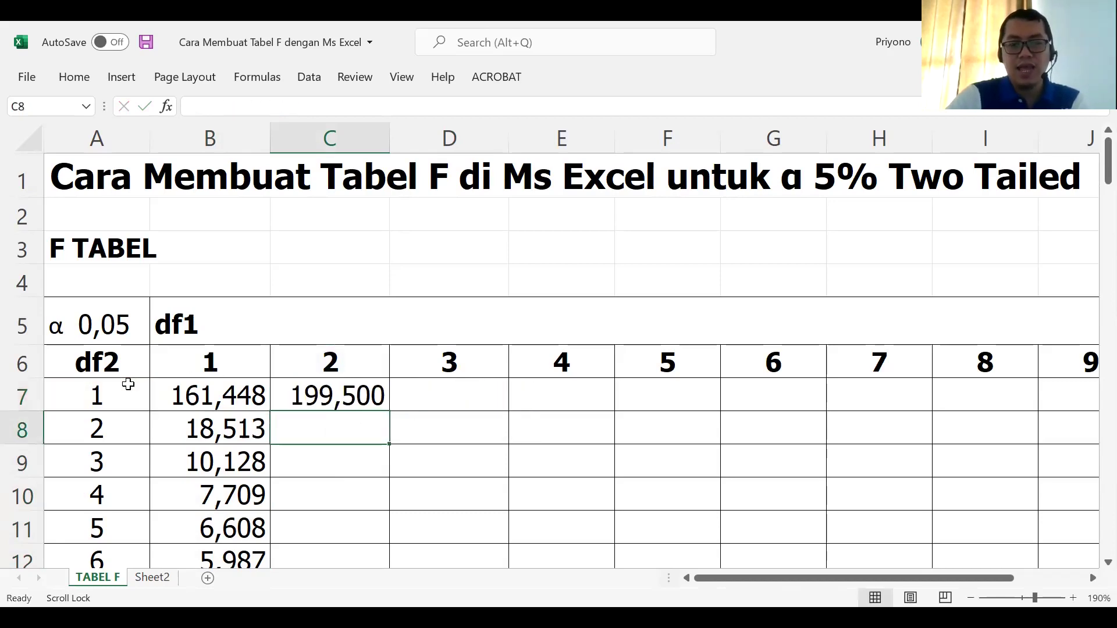
{"action": "left_click", "coordinate": [326, 400]}
Enter =FINV(0,05;$D$6;A7) in D7, giving 215,707 for df1 3.
{"action": "left_click", "coordinate": [448, 396]}
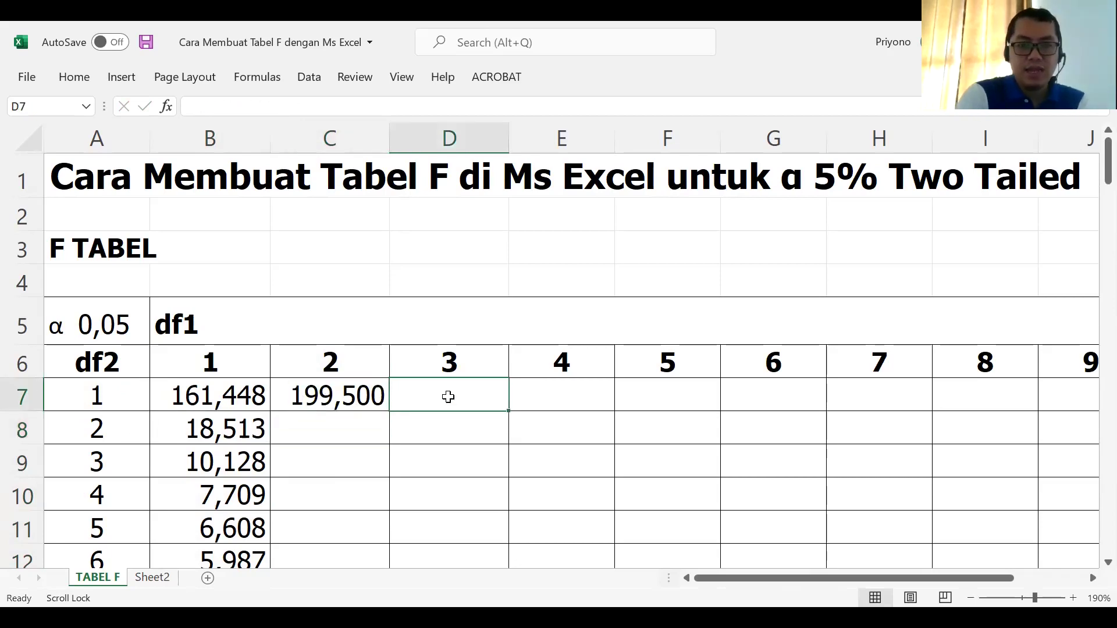
{"action": "type", "text": "="}
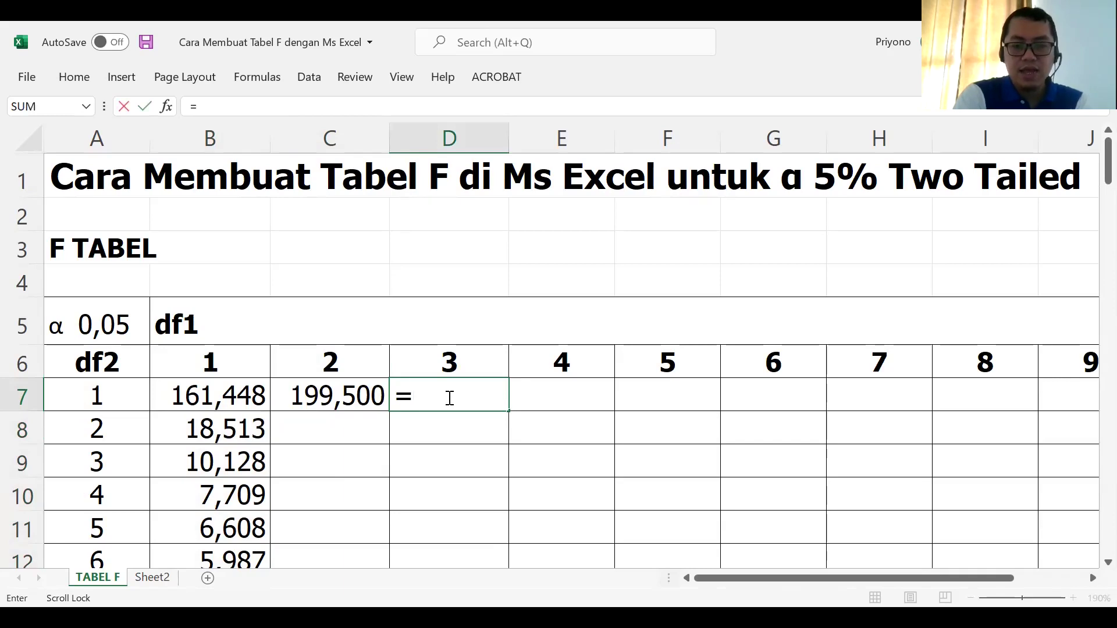
{"action": "type", "text": "FINV"}
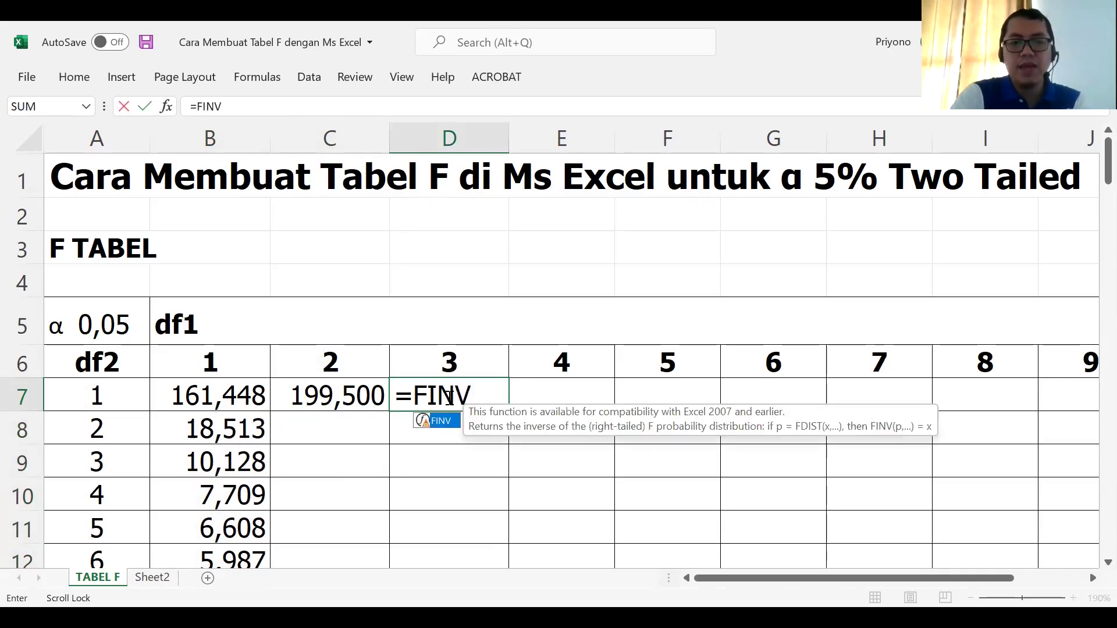
{"action": "type", "text": "(0,0"}
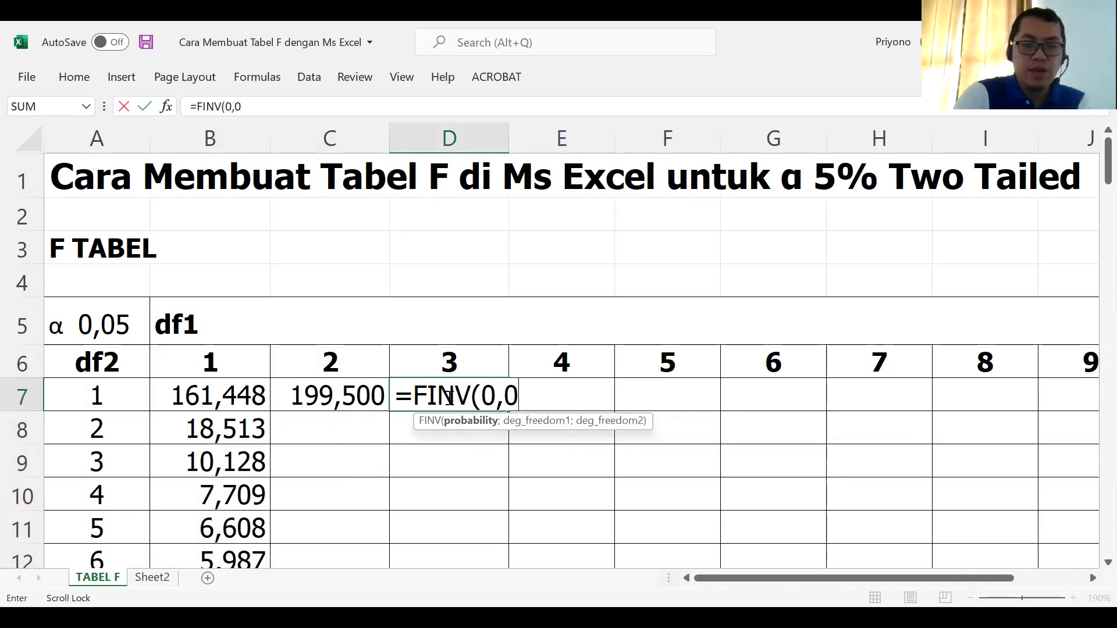
{"action": "type", "text": "5;"}
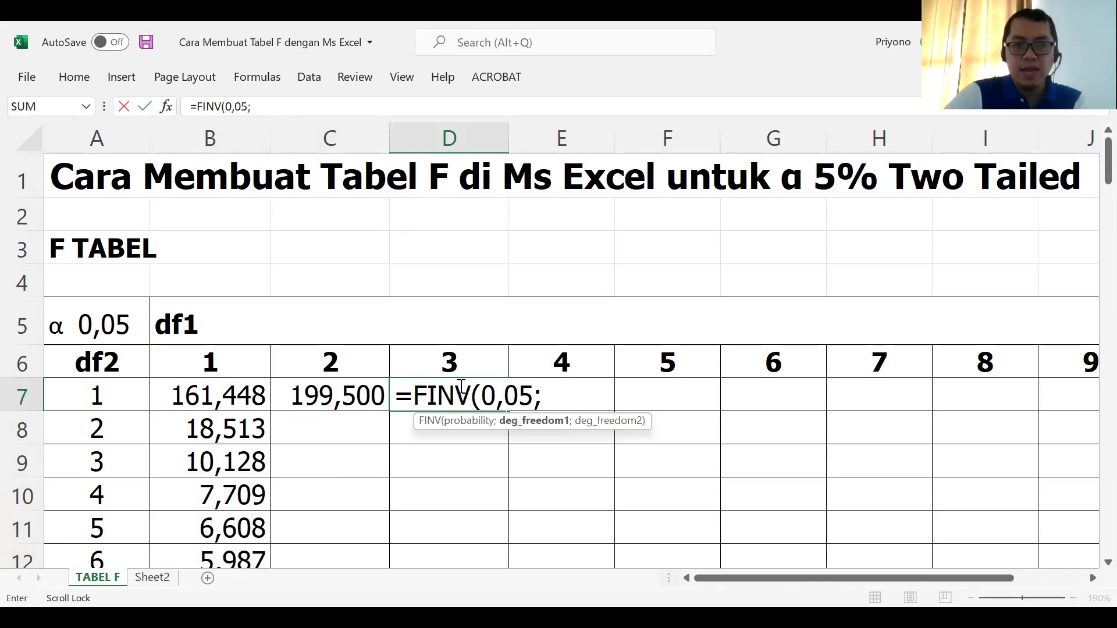
{"action": "left_click", "coordinate": [458, 362]}
{"action": "key", "text": "F4"}
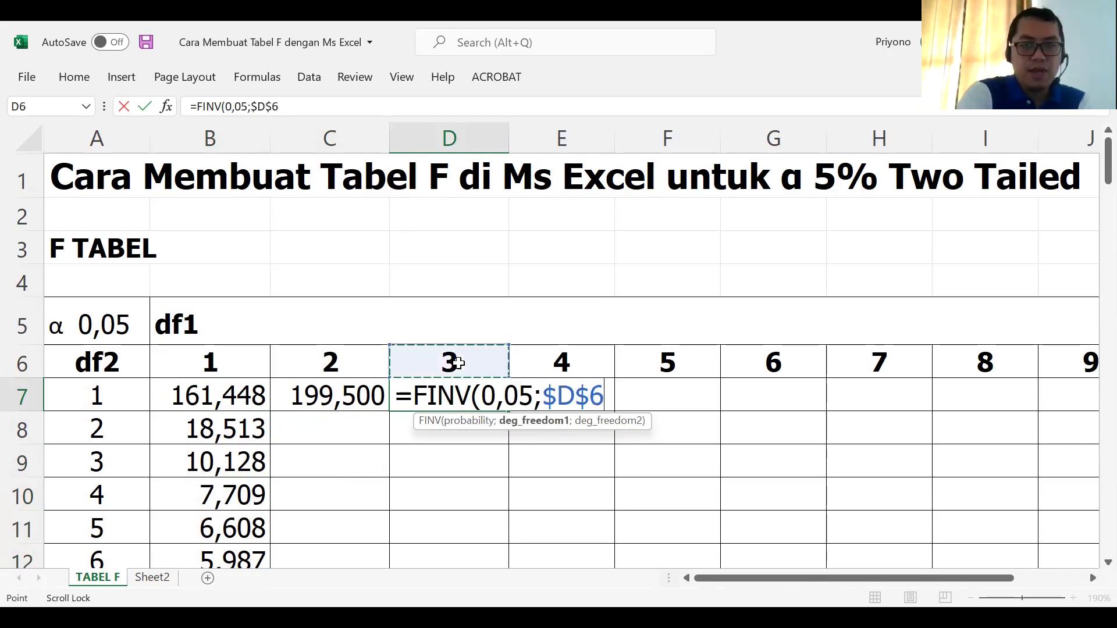
{"action": "type", "text": ";"}
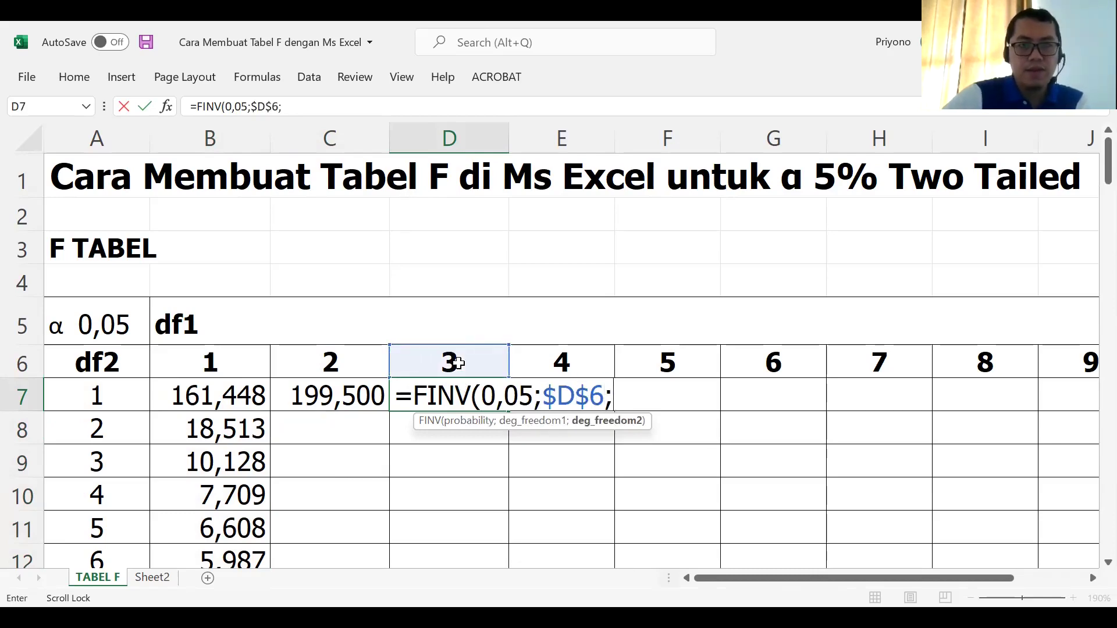
{"action": "left_click", "coordinate": [107, 395]}
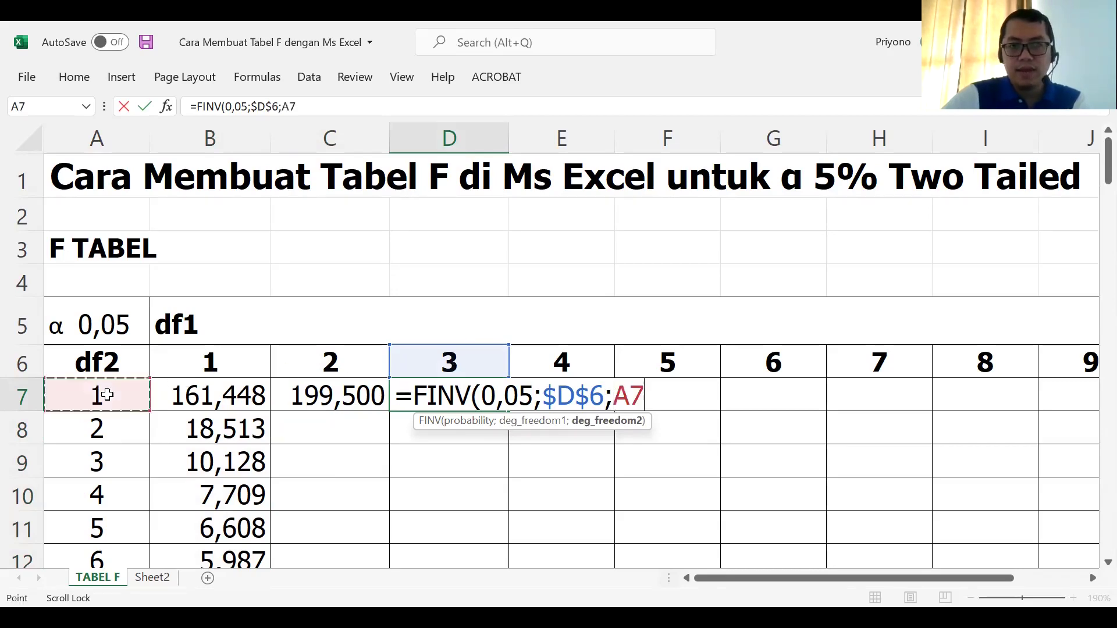
{"action": "key", "text": "Return"}
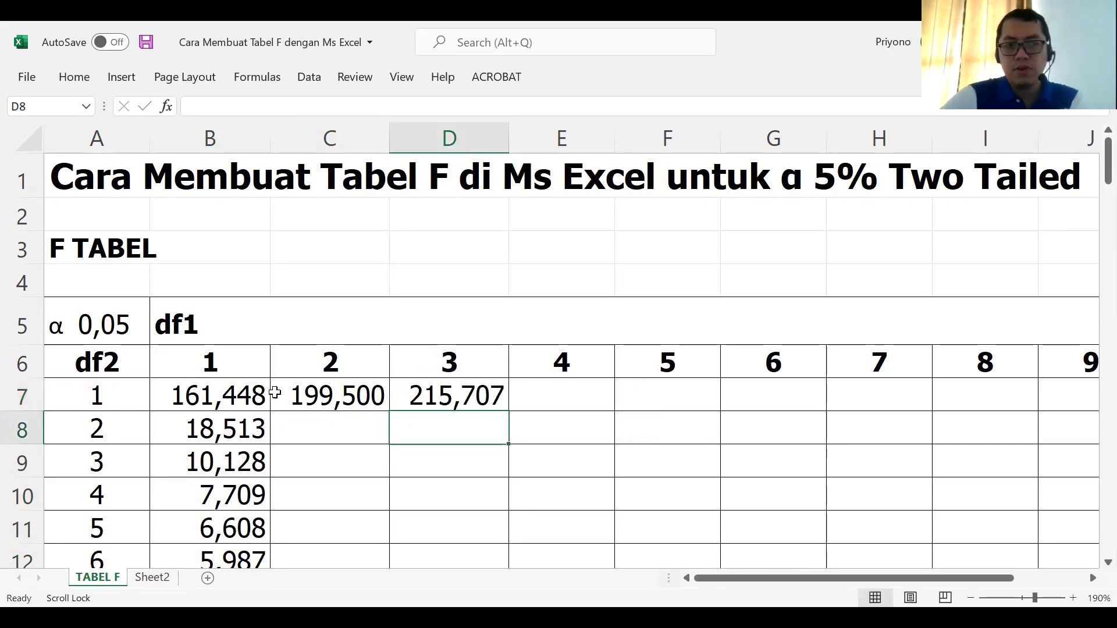
Enter =FINV(0,05;$E$6;A7) in E7, giving 224,583 for df1 4.
{"action": "left_click", "coordinate": [563, 406]}
{"action": "type", "text": "="}
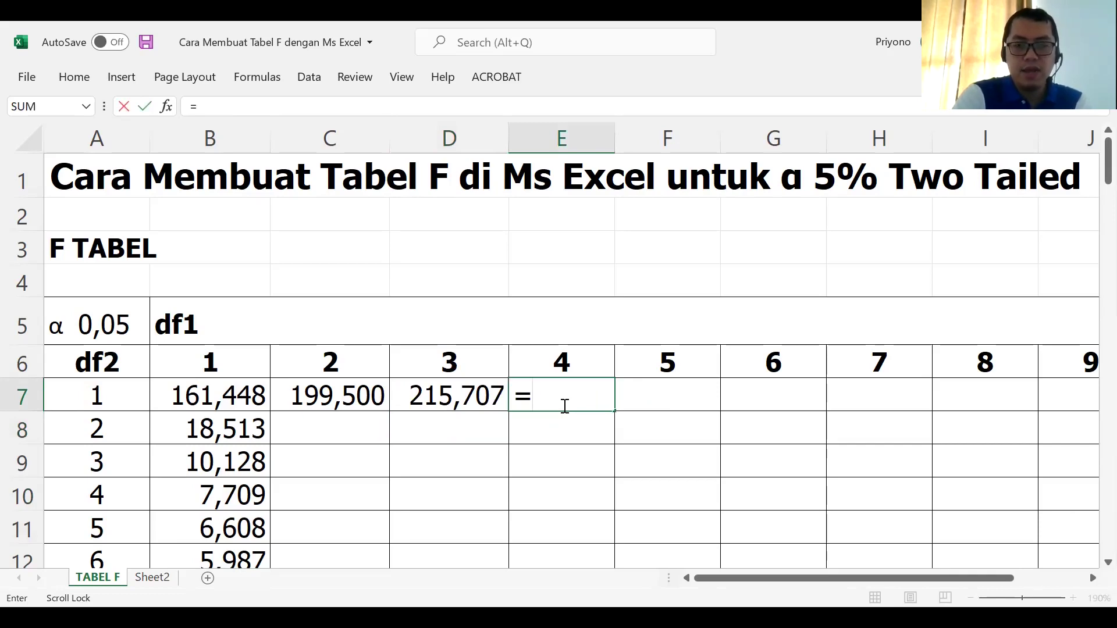
{"action": "type", "text": "FINV(0,05"}
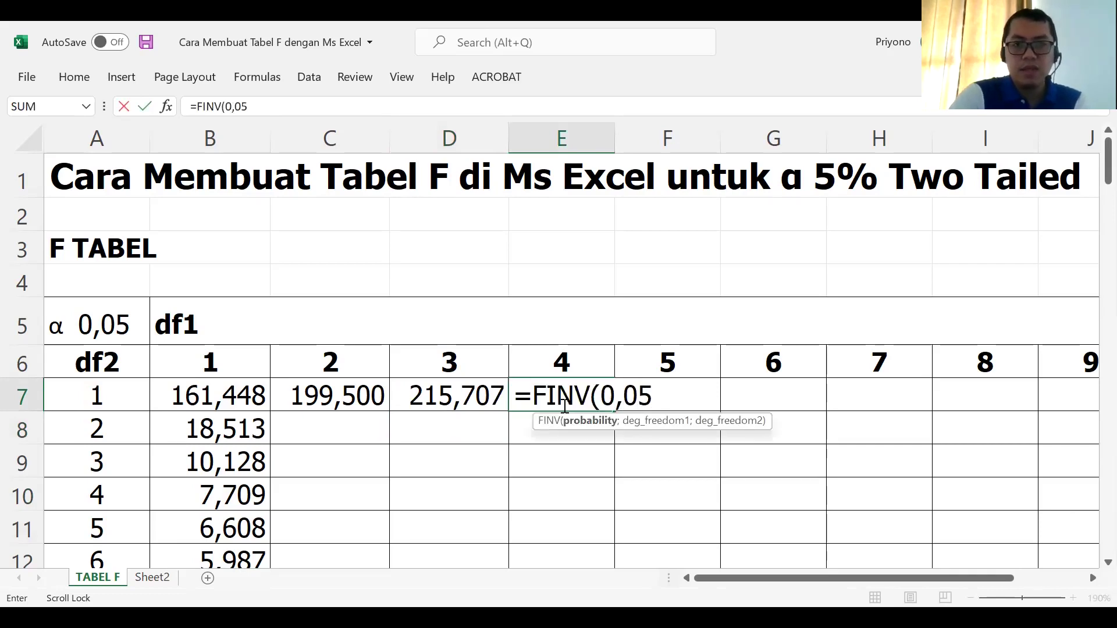
{"action": "type", "text": ";"}
{"action": "left_click", "coordinate": [589, 365]}
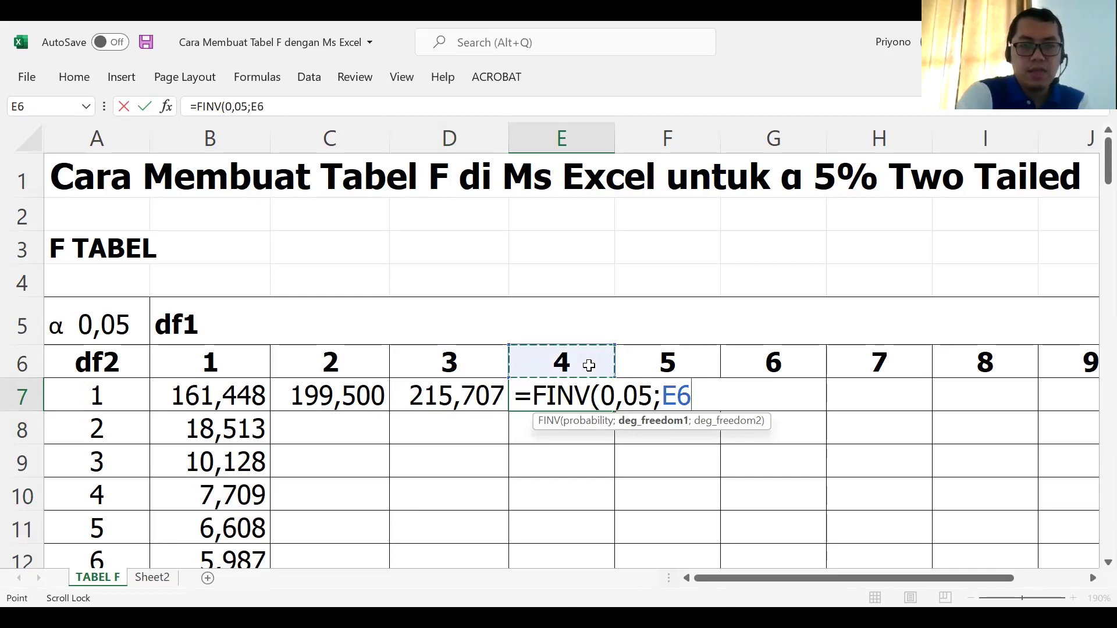
{"action": "key", "text": "F4"}
{"action": "type", "text": "$E$6;"}
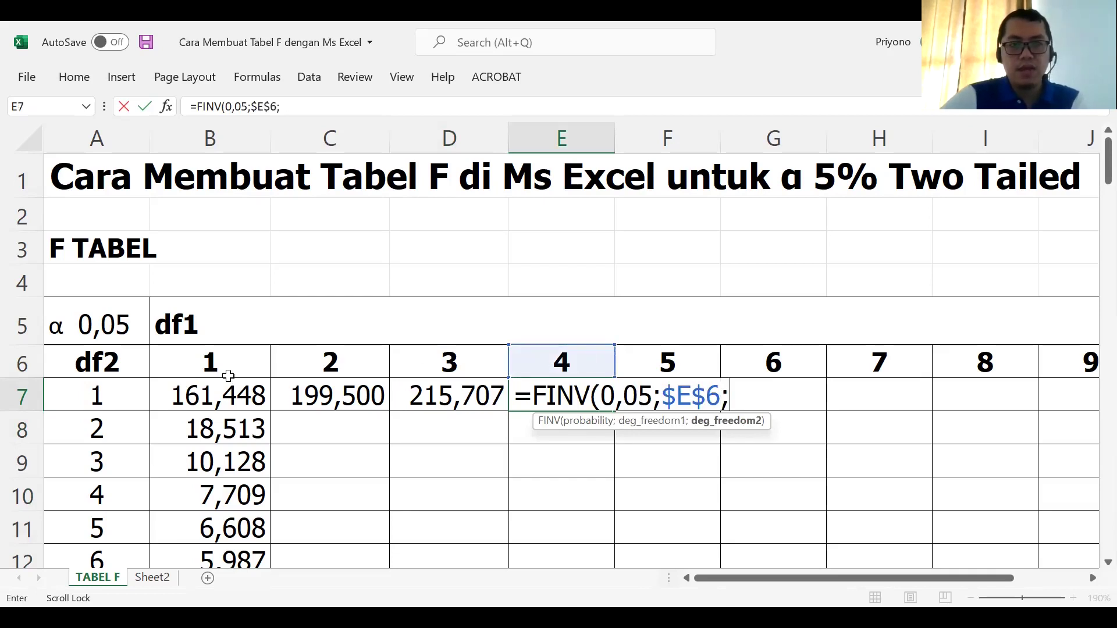
{"action": "left_click", "coordinate": [122, 391]}
{"action": "type", "text": ")"}
{"action": "key", "text": "Return"}
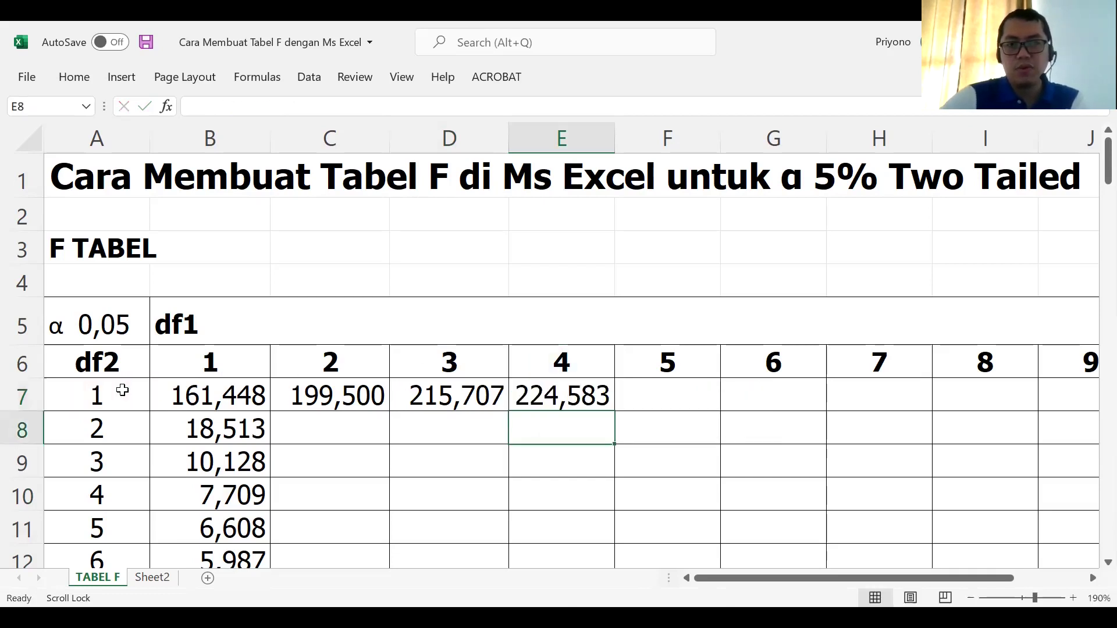
Enter =FINV(0,05;$F$6;A7) in F7, giving 230,162 for df1 5.
{"action": "left_click", "coordinate": [661, 390]}
{"action": "type", "text": "="}
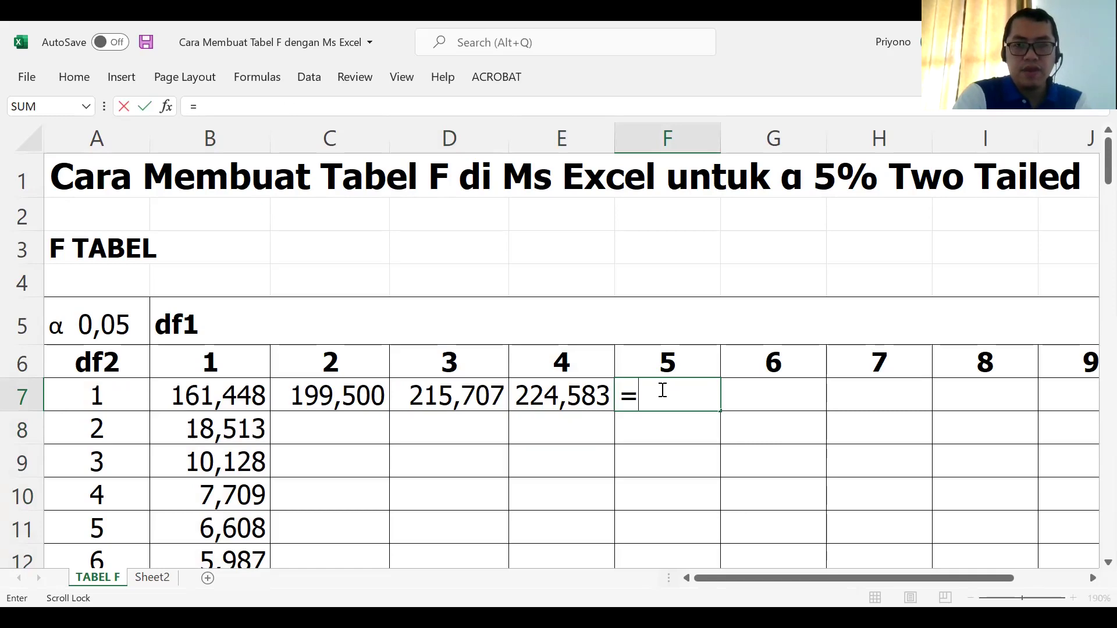
{"action": "type", "text": "FINV"}
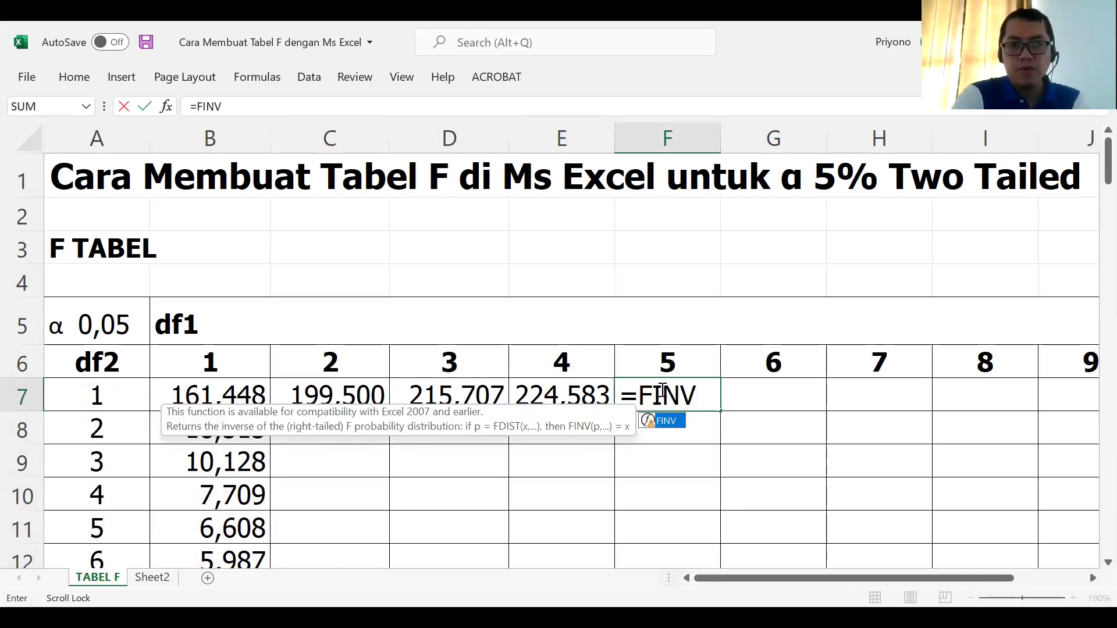
{"action": "type", "text": "(0"}
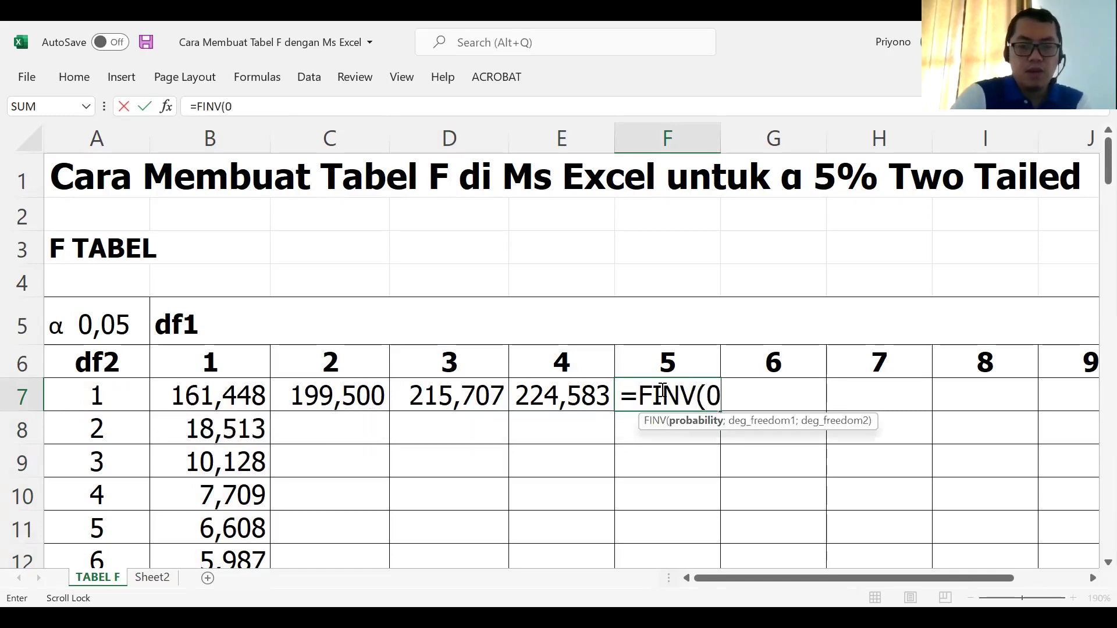
{"action": "type", "text": ",05"}
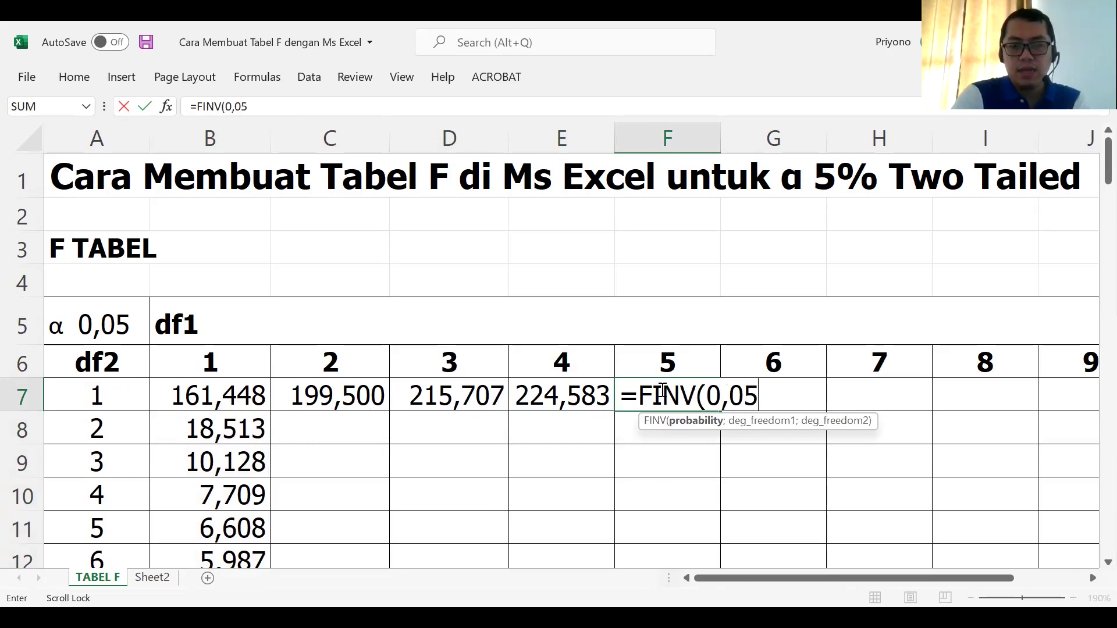
{"action": "type", "text": ";"}
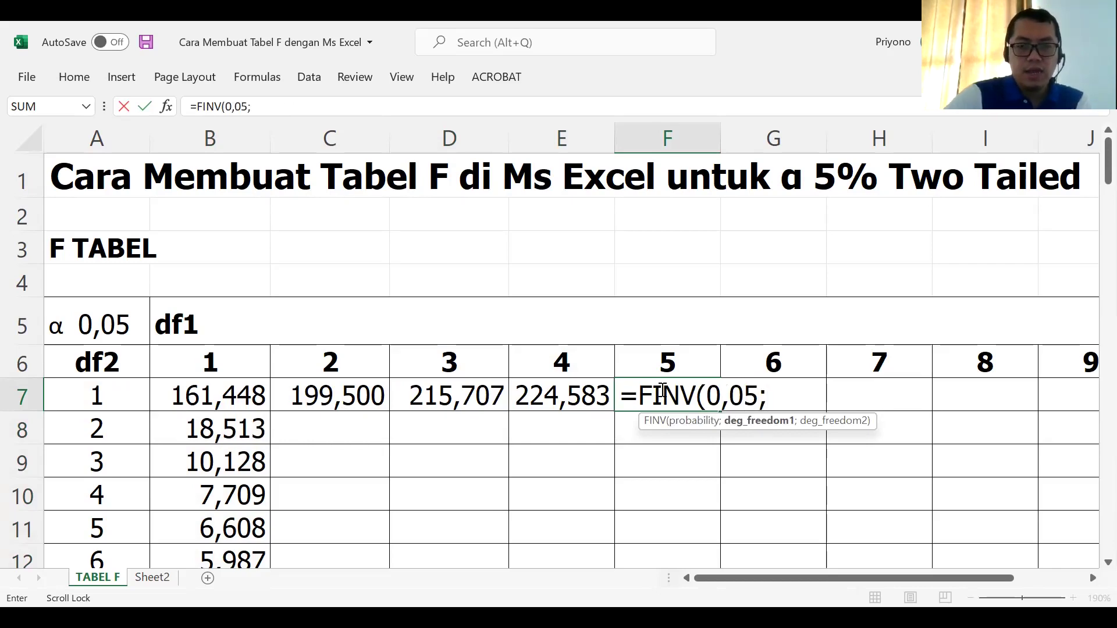
{"action": "left_click", "coordinate": [676, 373]}
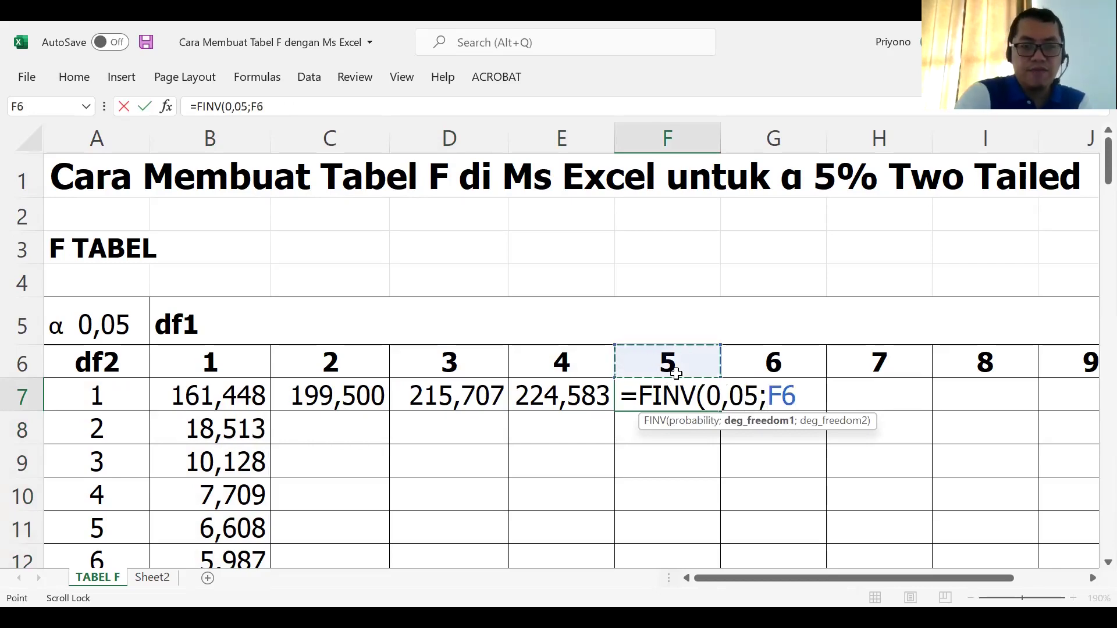
{"action": "key", "text": "F4"}
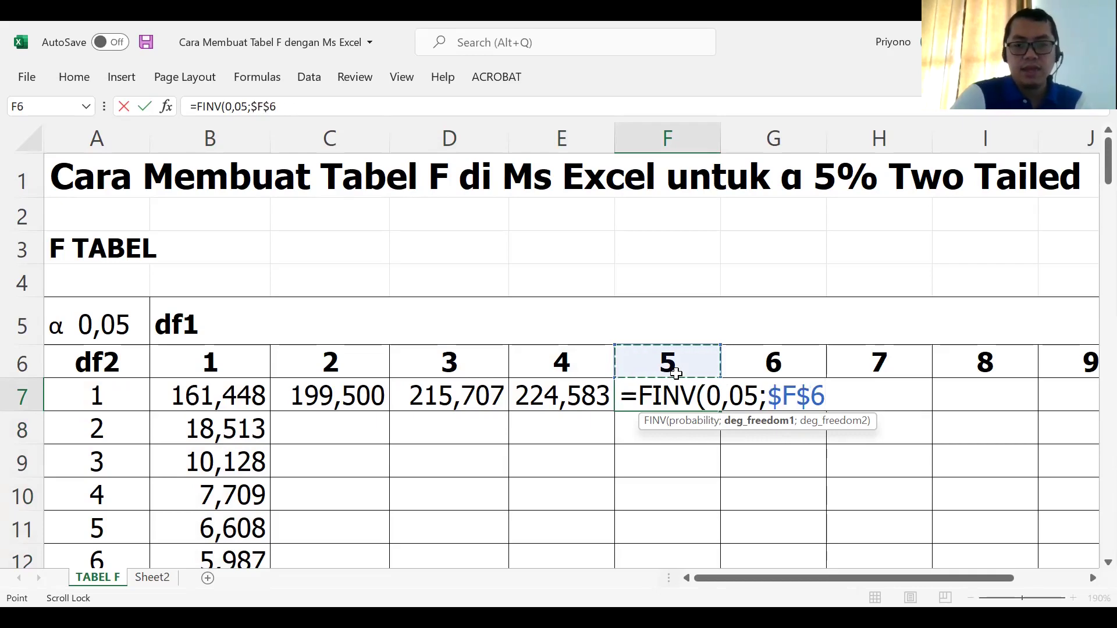
{"action": "type", "text": ";"}
{"action": "left_click", "coordinate": [82, 394]}
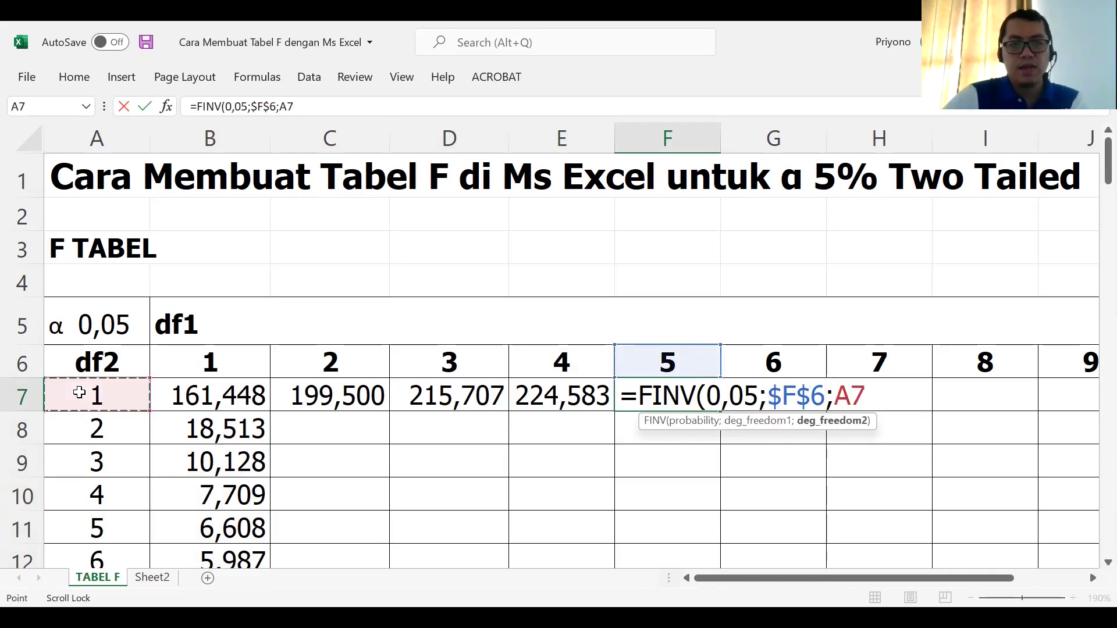
{"action": "type", "text": ")"}
{"action": "key", "text": "Return"}
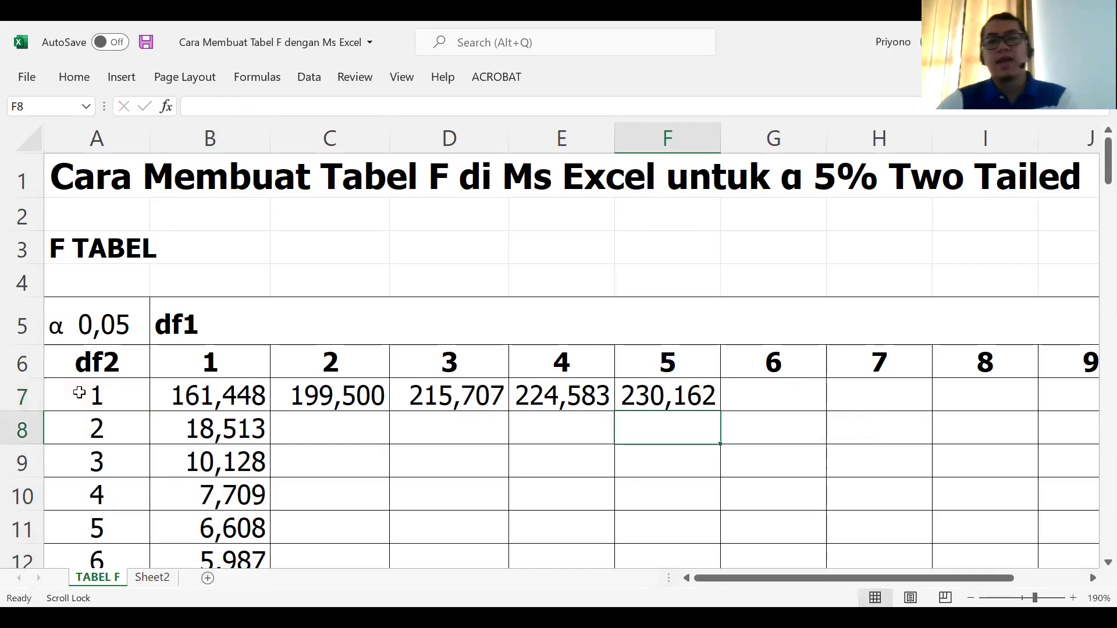
Fill the C7:F7 FINV formulas down to row 106 for df2 1 through 100.
{"action": "scroll", "coordinate": [92, 396], "scroll_direction": "down", "scroll_amount": 1}
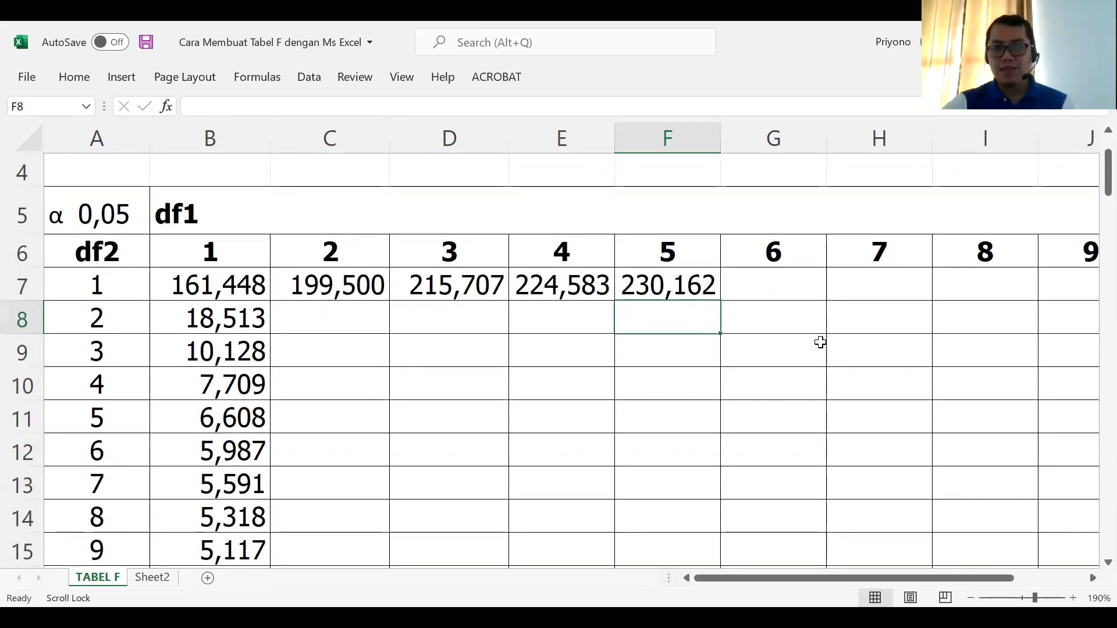
{"action": "left_click_drag", "start_coordinate": [906, 574], "coordinate": [862, 574]}
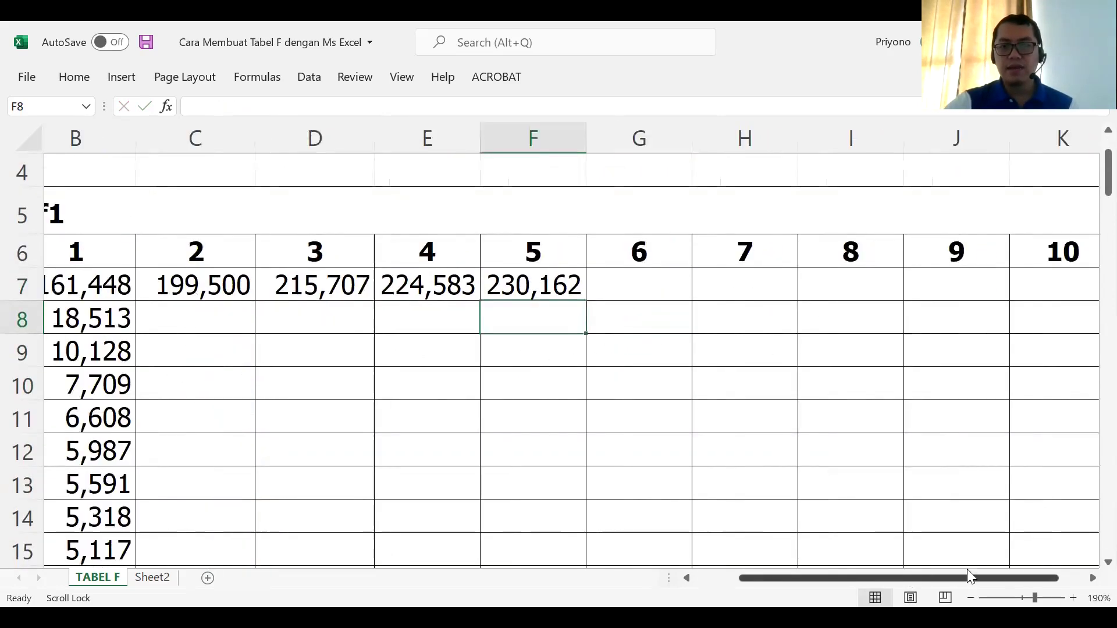
{"action": "scroll", "coordinate": [866, 500], "scroll_direction": "up", "scroll_amount": 1}
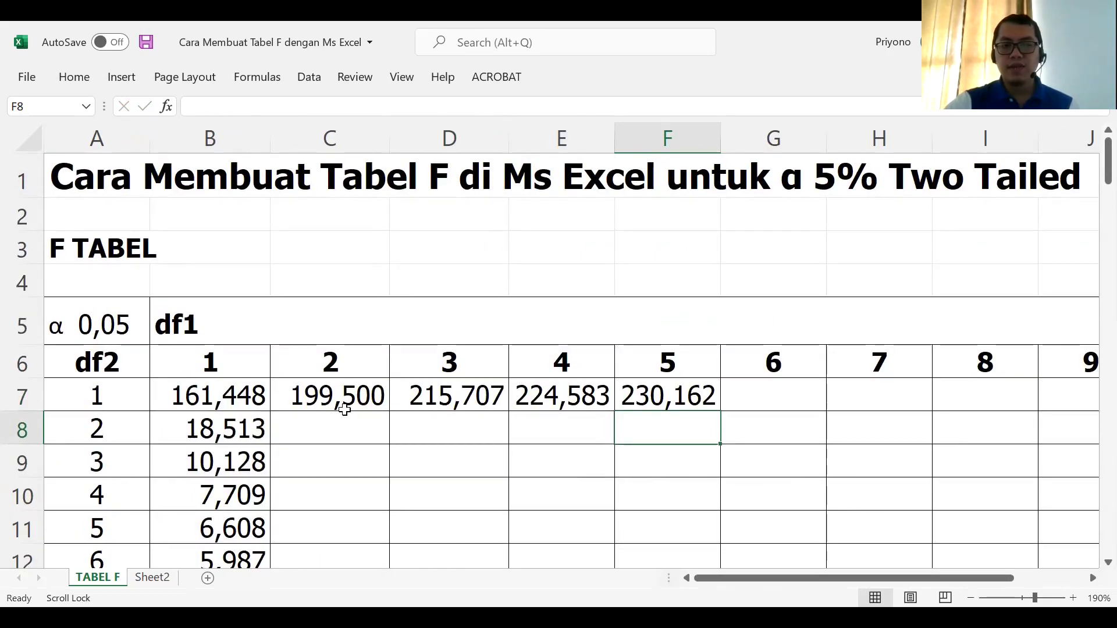
{"action": "left_click_drag", "start_coordinate": [324, 400], "coordinate": [671, 392]}
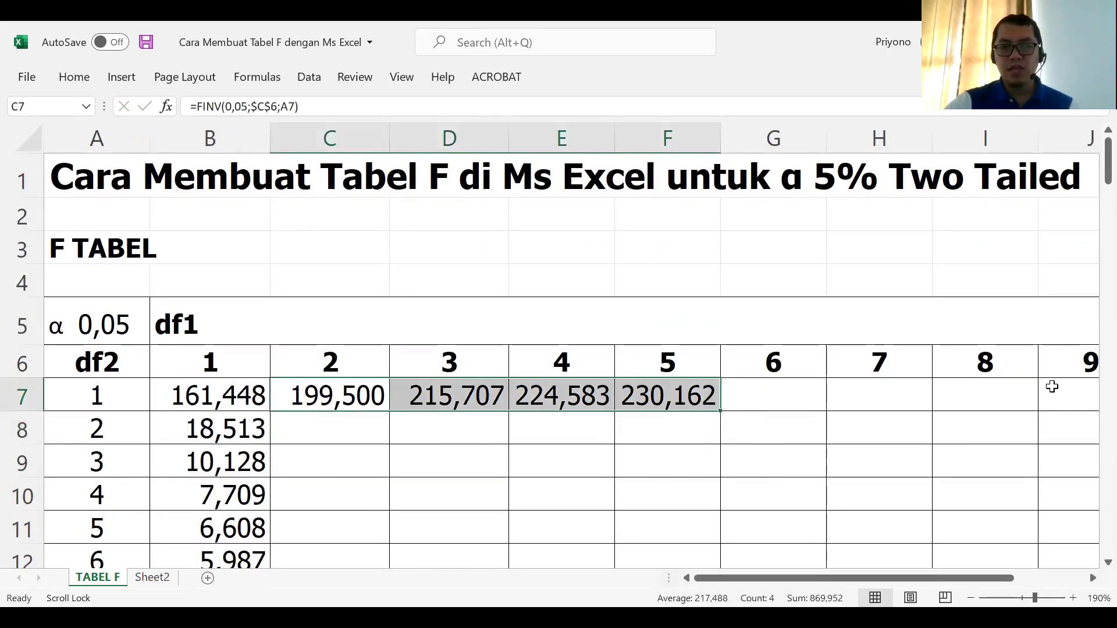
{"action": "left_click_drag", "start_coordinate": [719, 410], "coordinate": [719, 459]}
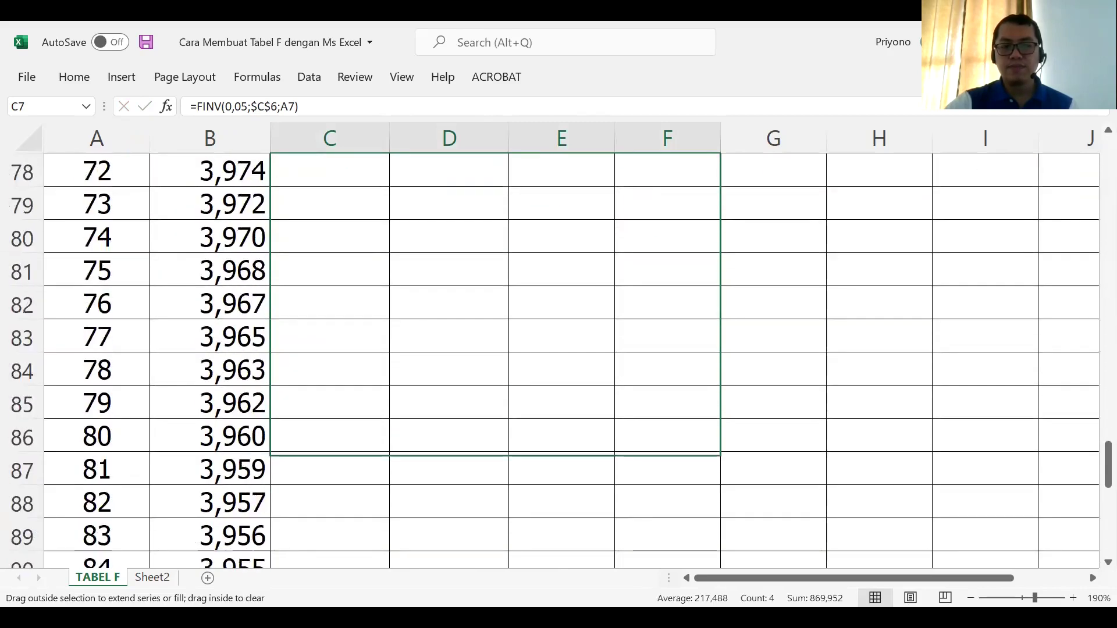
{"action": "mouse_move", "coordinate": [719, 460]}
{"action": "left_mouse_down"}
{"action": "mouse_move", "coordinate": [703, 542]}
{"action": "mouse_move", "coordinate": [703, 521]}
{"action": "left_mouse_up"}
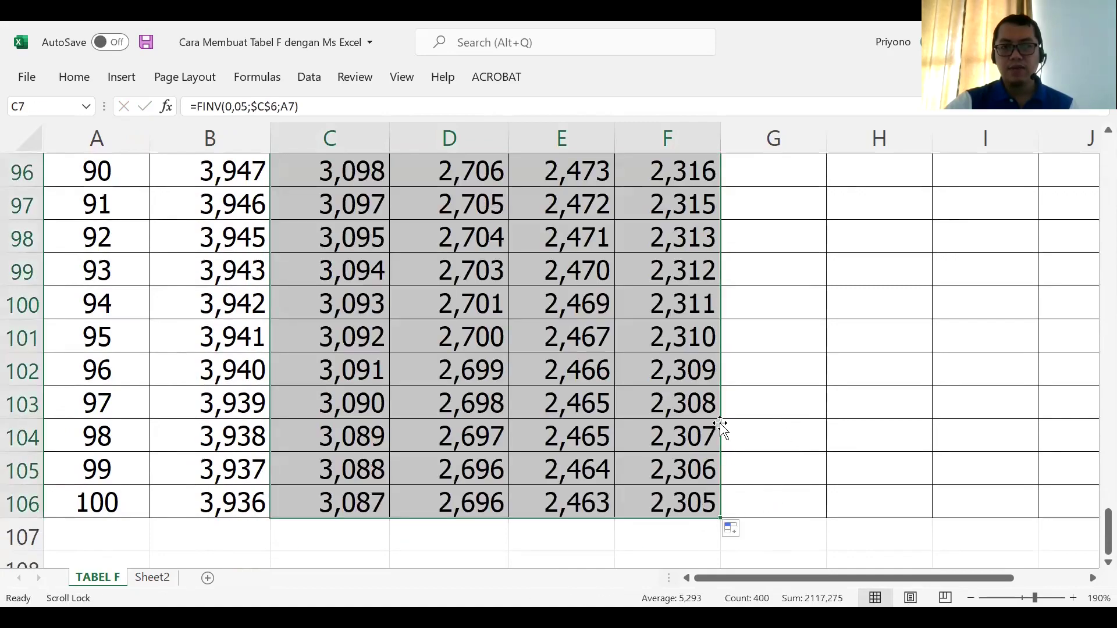
{"action": "scroll", "coordinate": [720, 427], "scroll_direction": "up", "scroll_amount": 3}
{"action": "scroll", "coordinate": [720, 427], "scroll_direction": "up", "scroll_amount": 3}
{"action": "scroll", "coordinate": [720, 428], "scroll_direction": "up", "scroll_amount": 11}
{"action": "scroll", "coordinate": [720, 428], "scroll_direction": "up", "scroll_amount": 7}
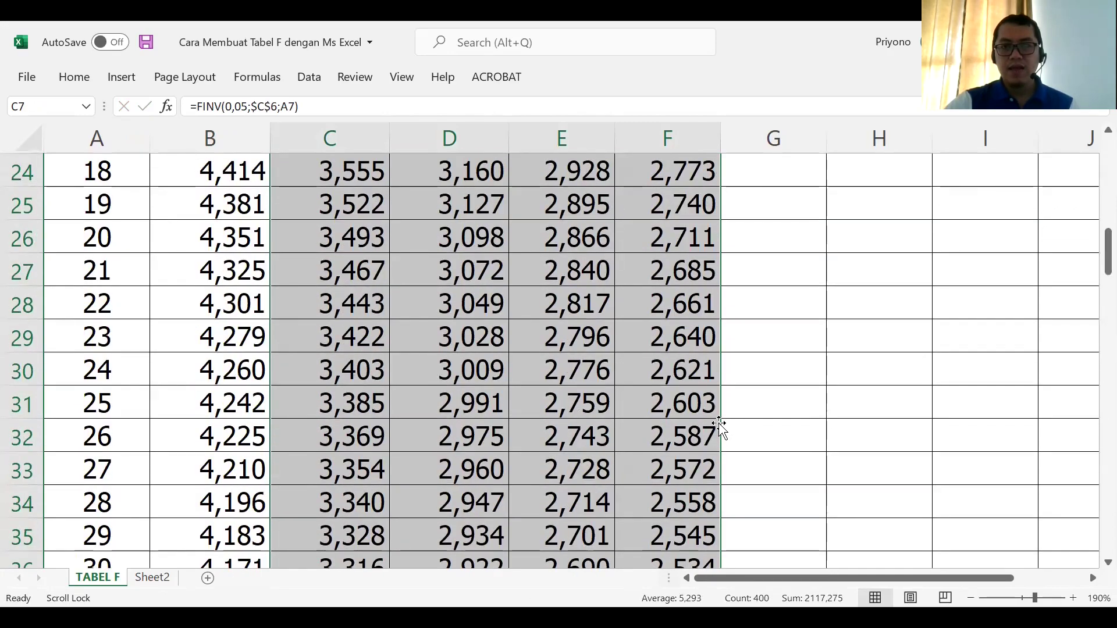
{"action": "scroll", "coordinate": [721, 428], "scroll_direction": "up", "scroll_amount": 7}
{"action": "left_click", "coordinate": [789, 317]}
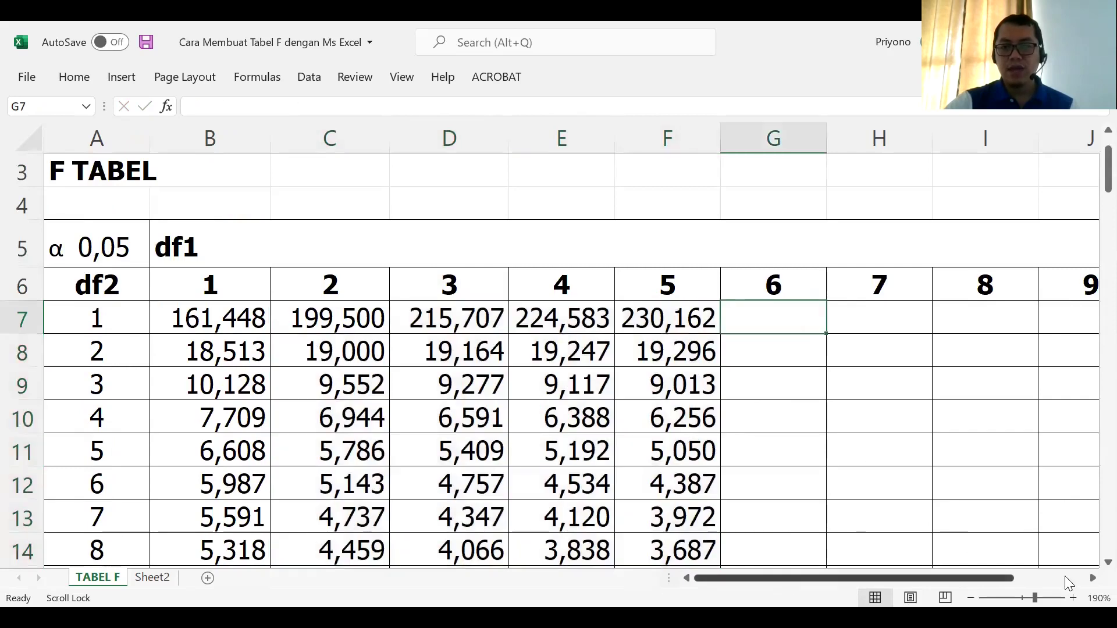
Enter =FINV(0,05;$G$6;A7) in G7, giving 233,986 for df1 6.
{"action": "left_click", "coordinate": [1092, 578]}
{"action": "left_click", "coordinate": [1093, 578]}
{"action": "left_click", "coordinate": [1092, 578]}
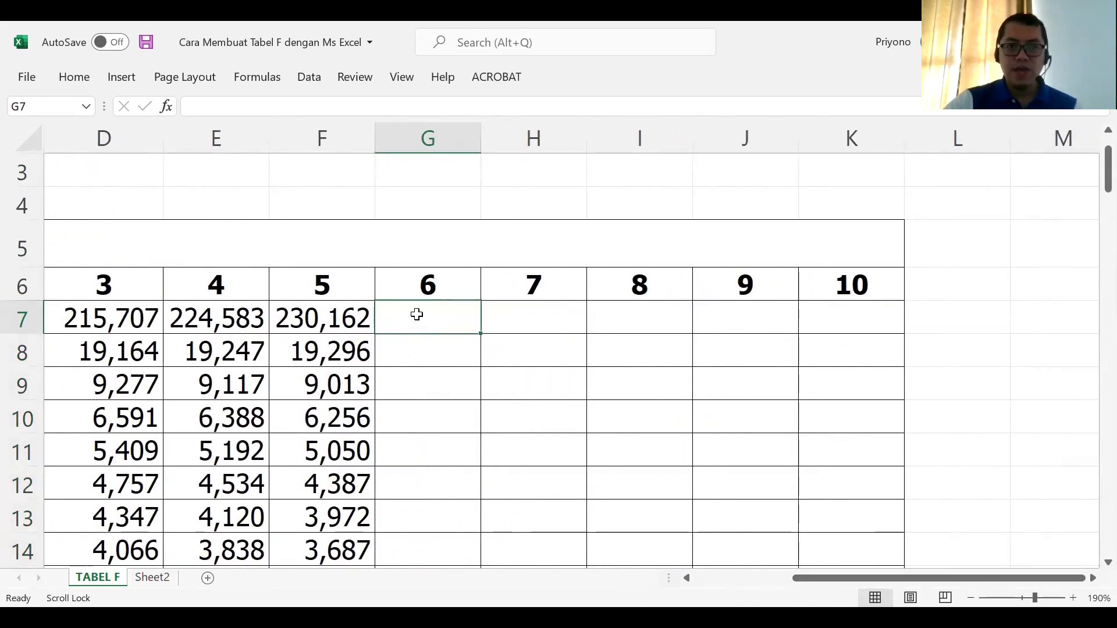
{"action": "type", "text": "="}
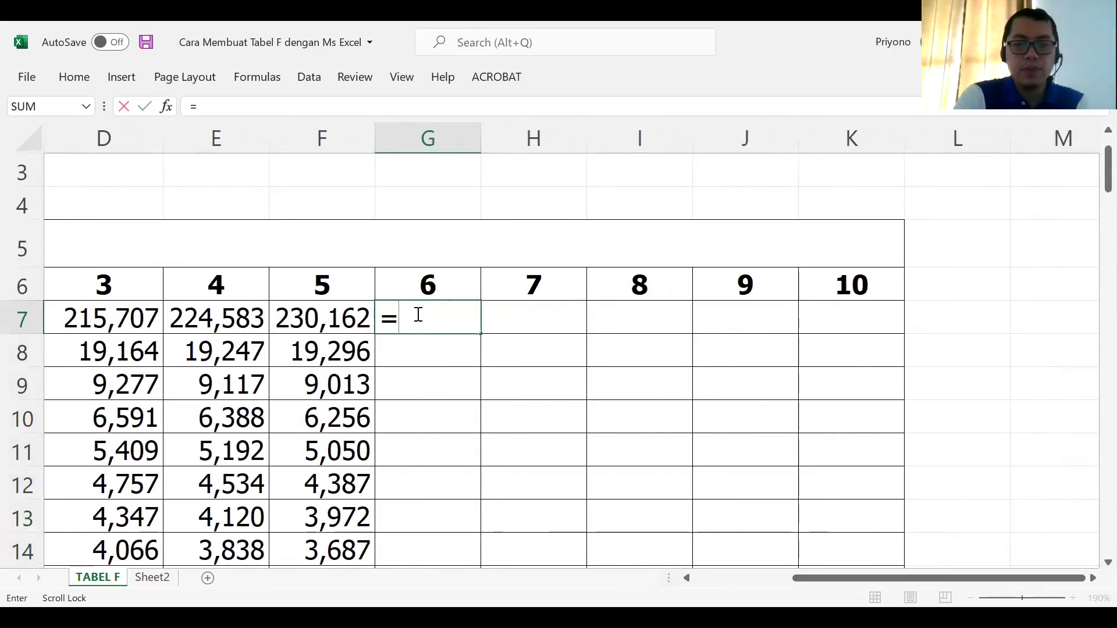
{"action": "type", "text": "FINV"}
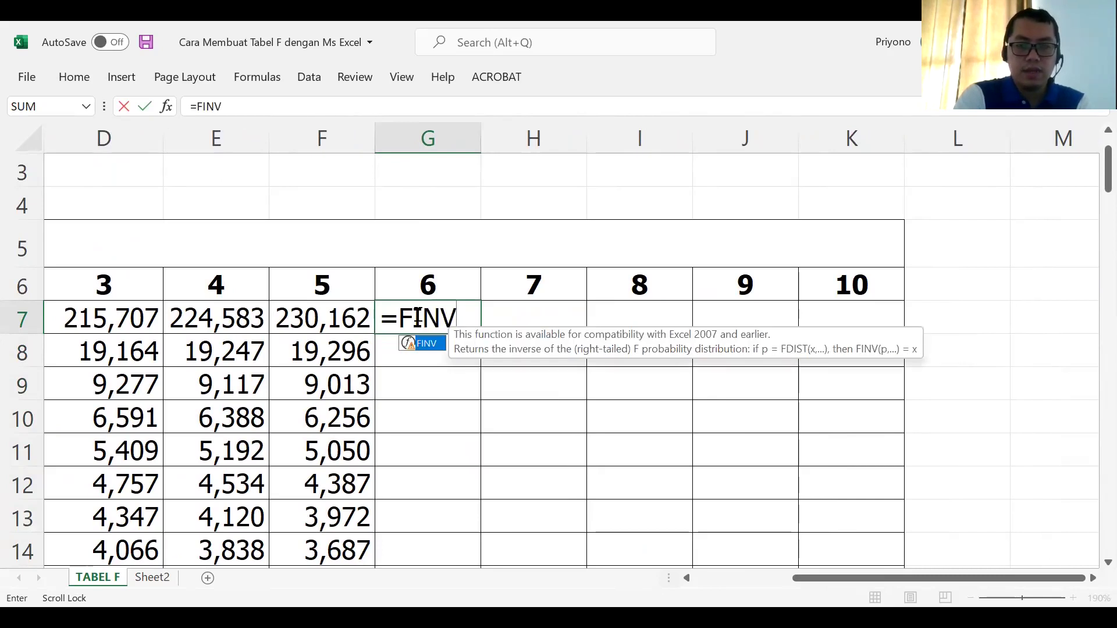
{"action": "type", "text": "(0,05"}
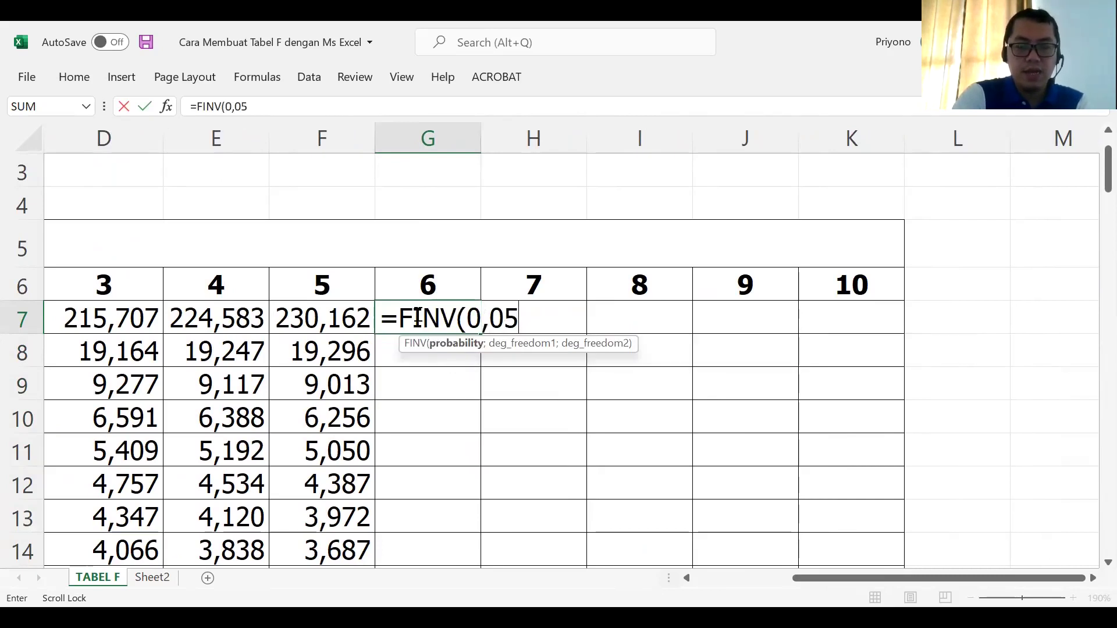
{"action": "type", "text": ";"}
{"action": "left_click", "coordinate": [423, 281]}
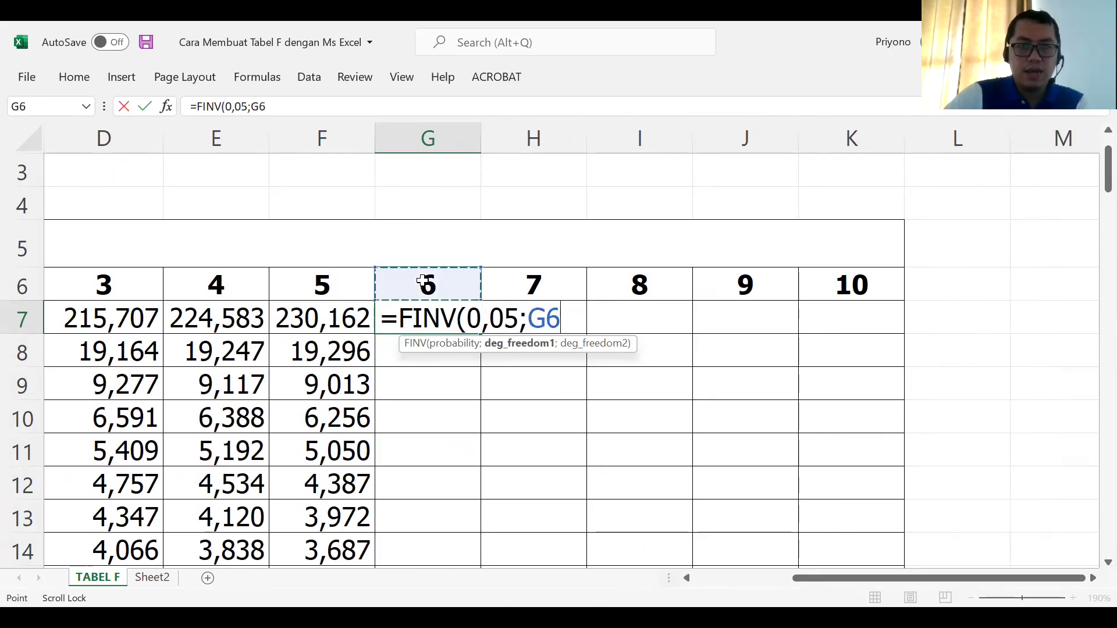
{"action": "key", "text": "F4"}
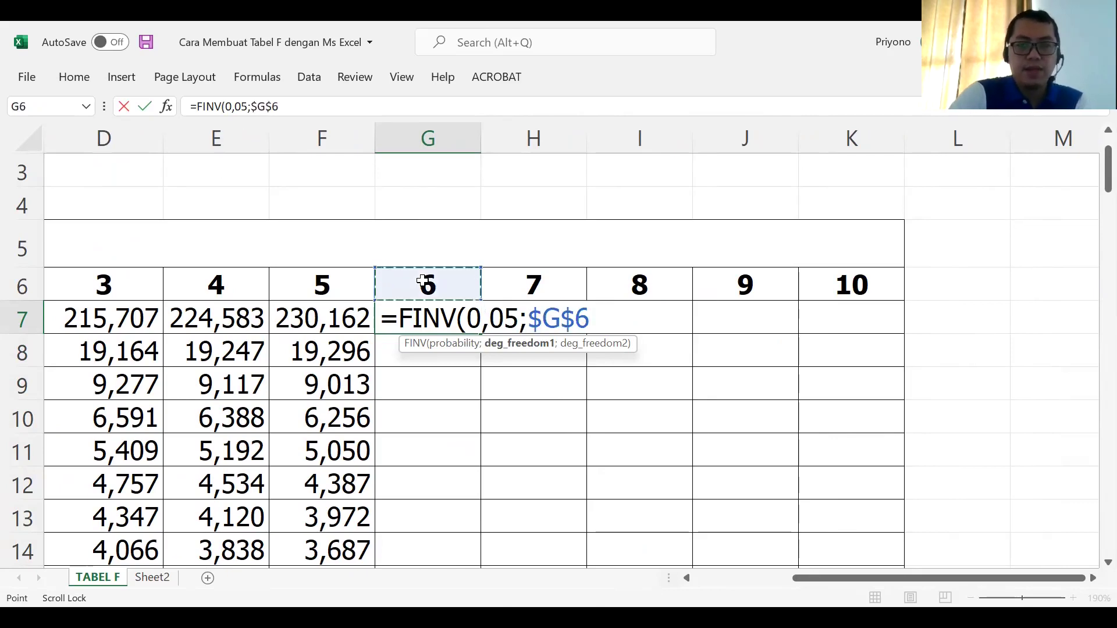
{"action": "type", "text": ";"}
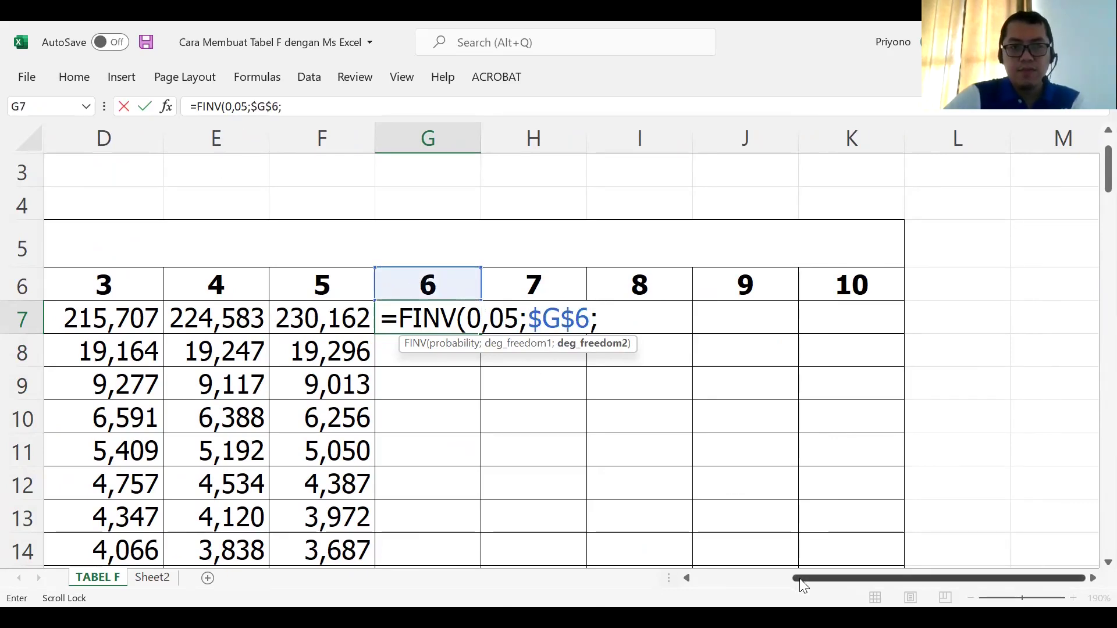
{"action": "left_click_drag", "start_coordinate": [797, 578], "coordinate": [699, 585]}
{"action": "left_click", "coordinate": [85, 321]}
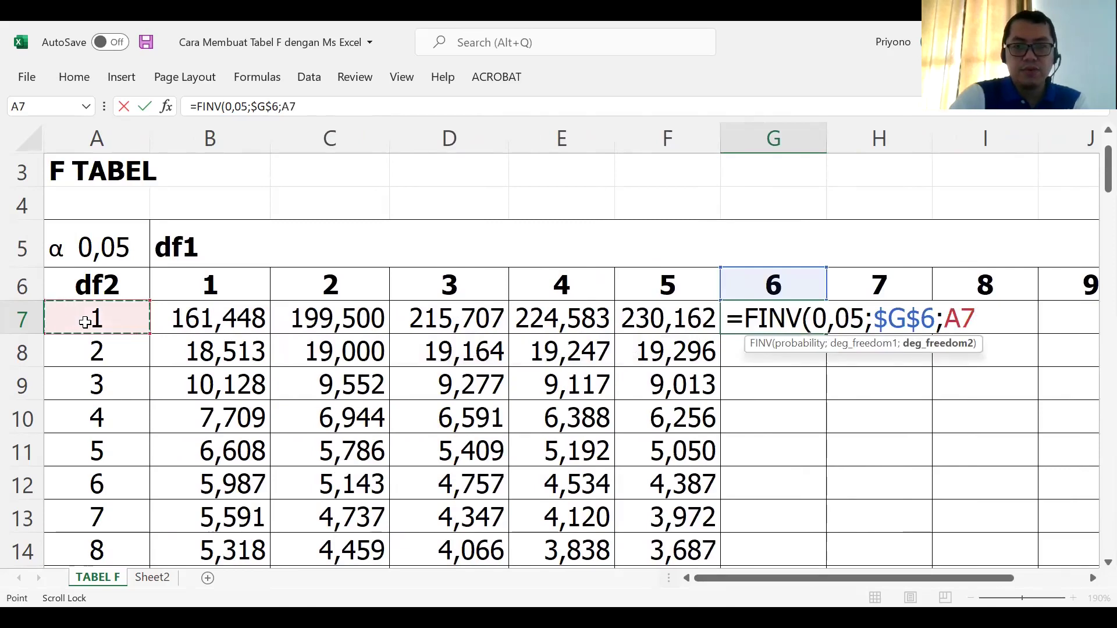
{"action": "type", "text": ")"}
{"action": "key", "text": "Return"}
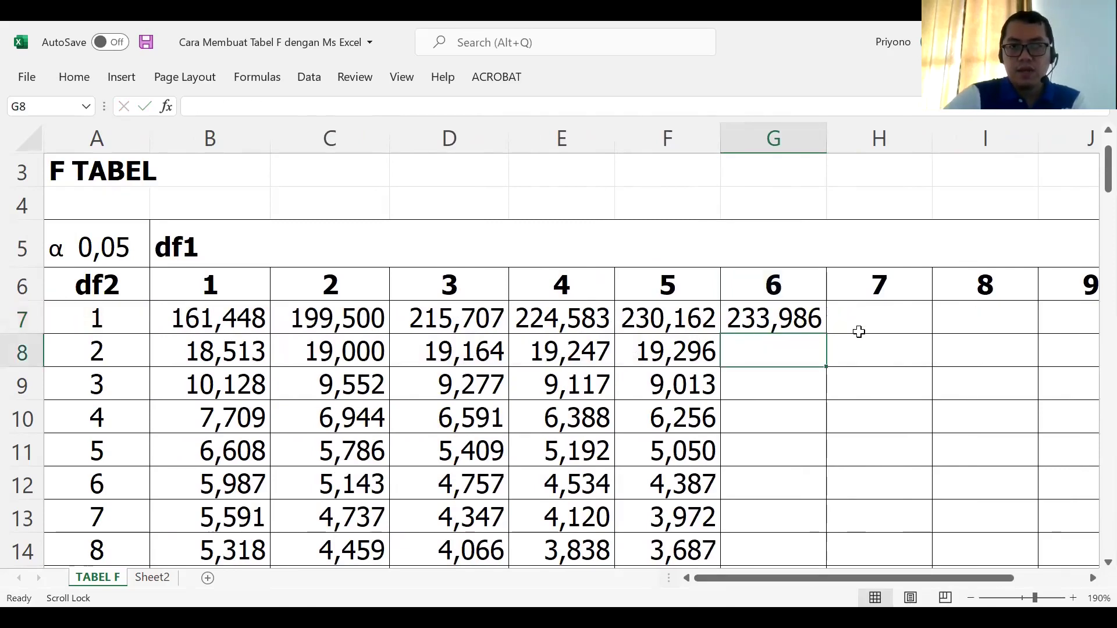
Enter =FINV(0,05;$H$6;A7) in H7, giving 236,768 for df1 7.
{"action": "left_click", "coordinate": [859, 319]}
{"action": "type", "text": "="}
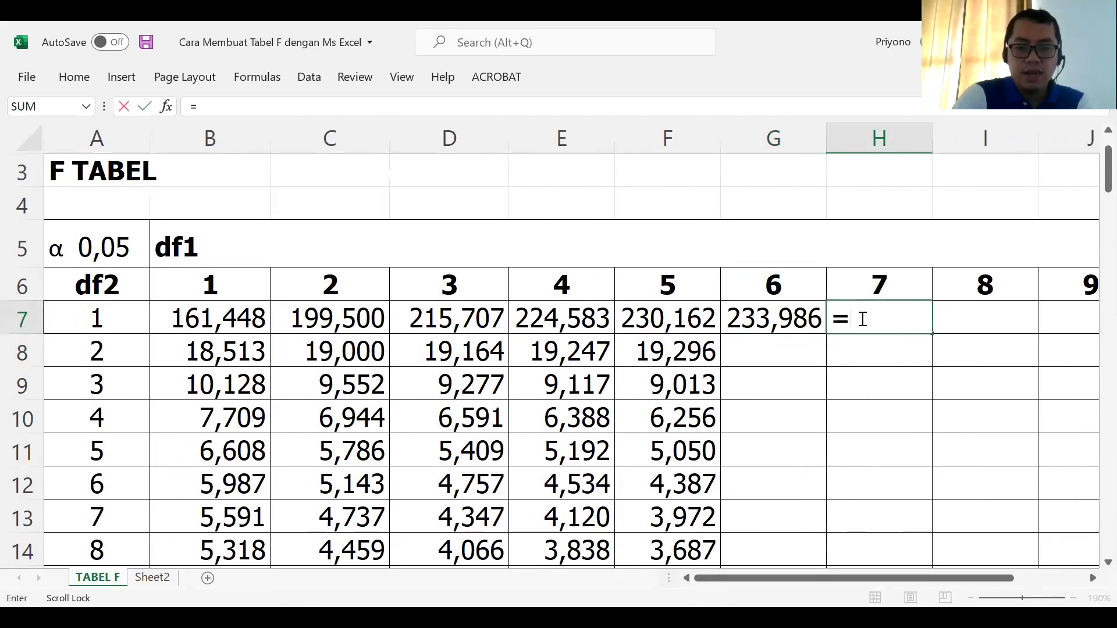
{"action": "type", "text": "FINV(0"}
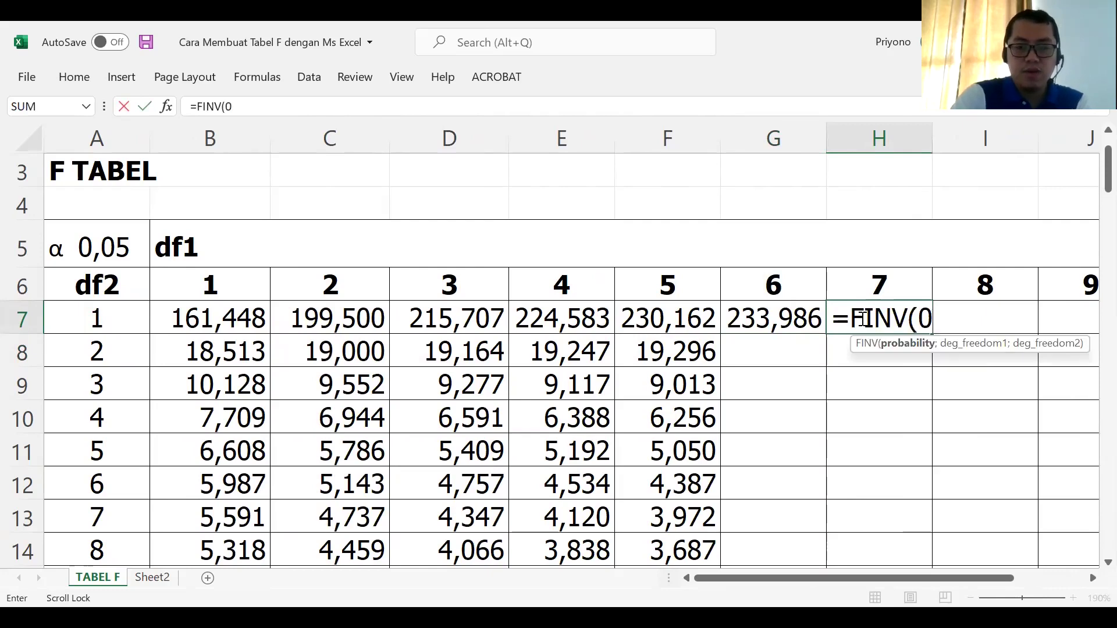
{"action": "type", "text": ",05;"}
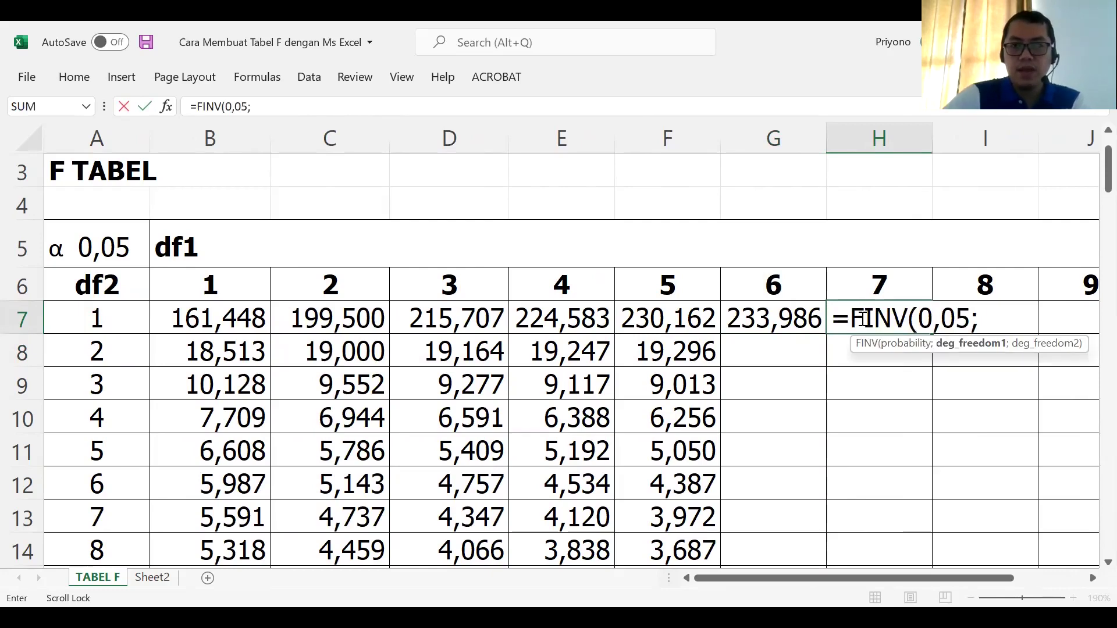
{"action": "left_click", "coordinate": [865, 289]}
{"action": "key", "text": "F4"}
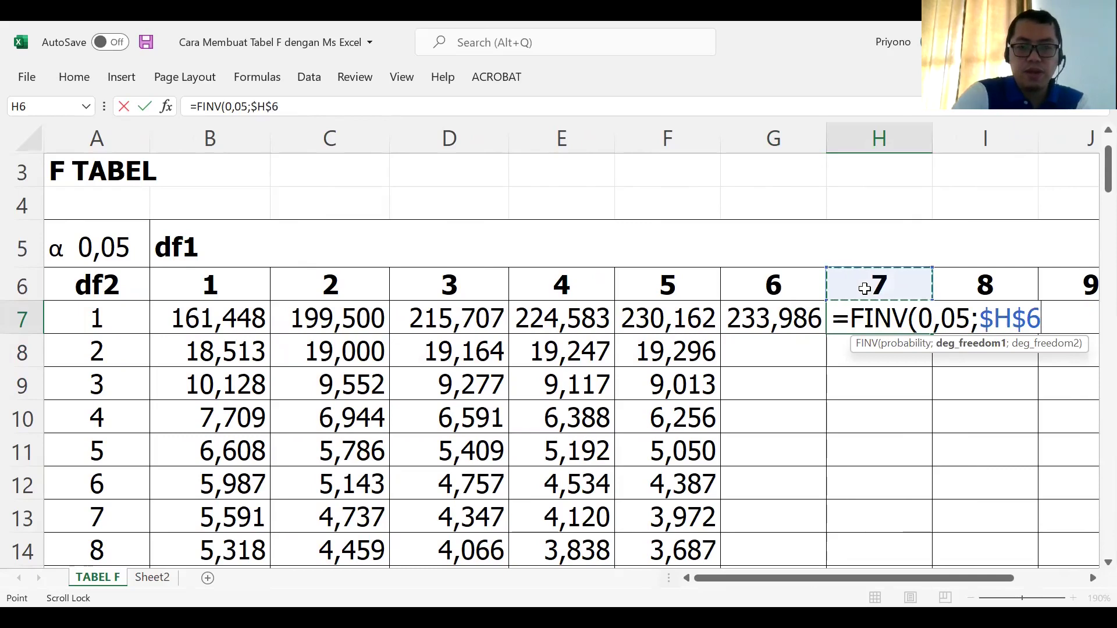
{"action": "type", "text": ";"}
{"action": "left_click", "coordinate": [107, 315]}
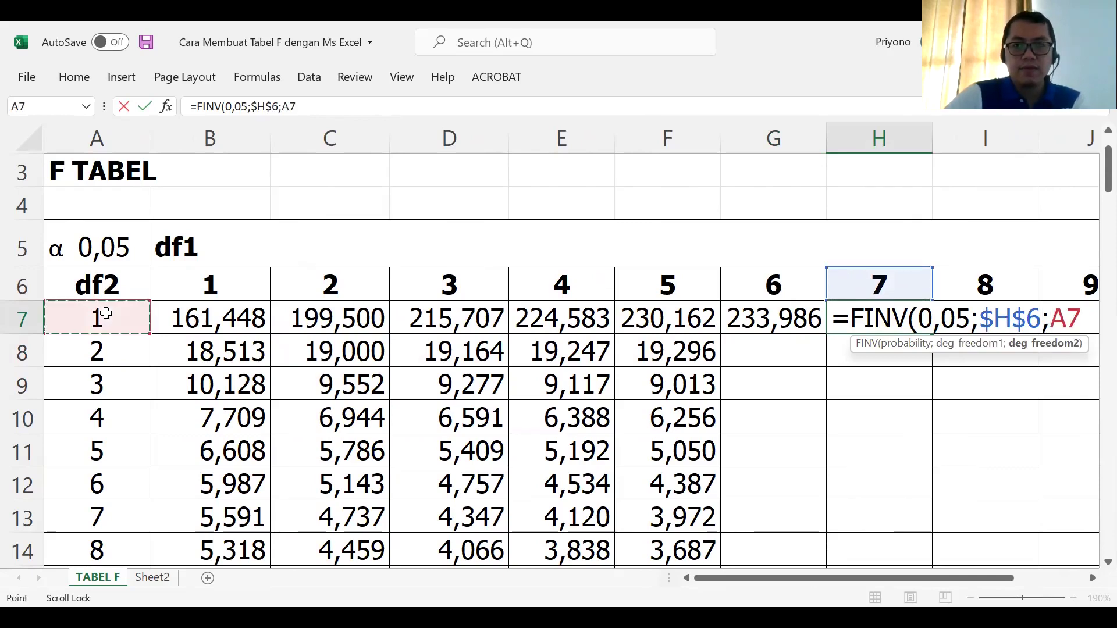
{"action": "type", "text": ")"}
{"action": "key", "text": "Return"}
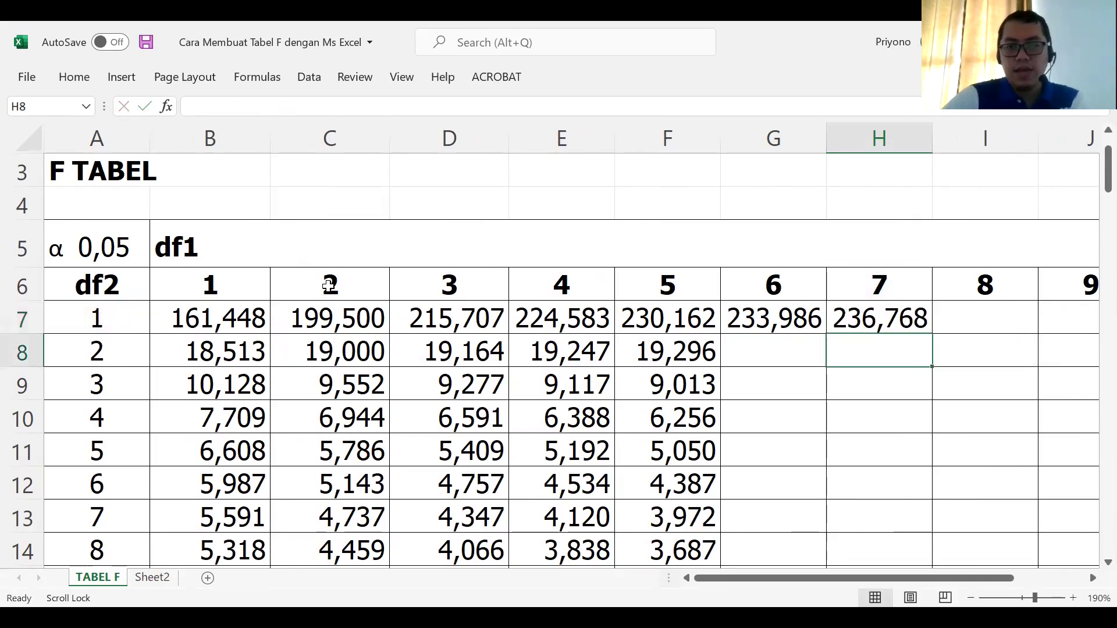
Enter =FINV(0,05;$I$6;A7) in I7, giving 238,883 for df1 8.
{"action": "left_click", "coordinate": [946, 315]}
{"action": "type", "text": "="}
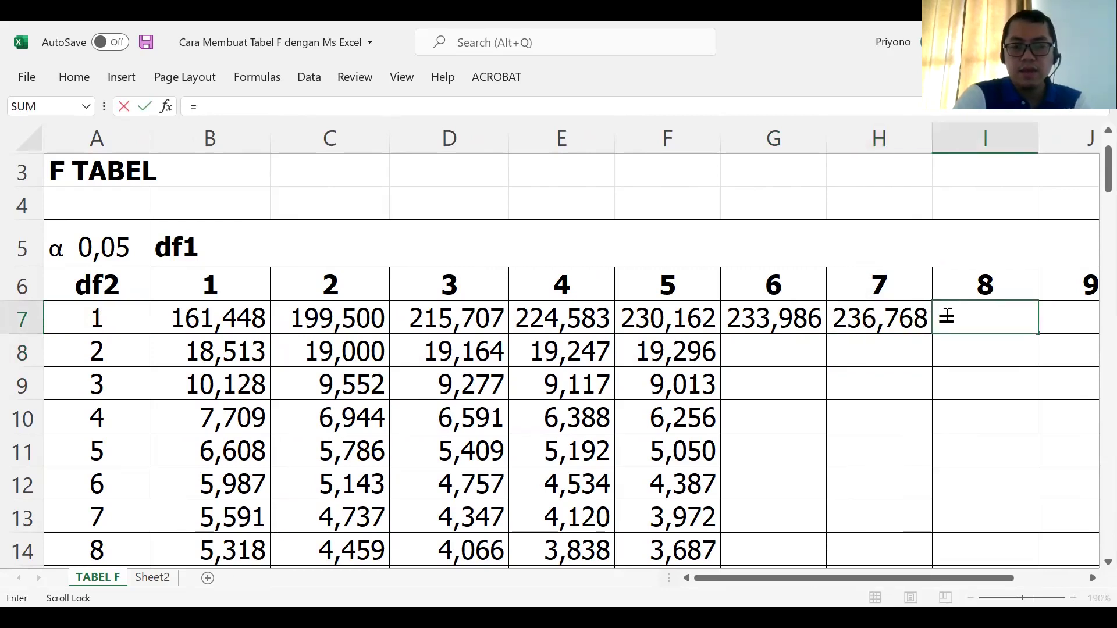
{"action": "type", "text": "FINV("}
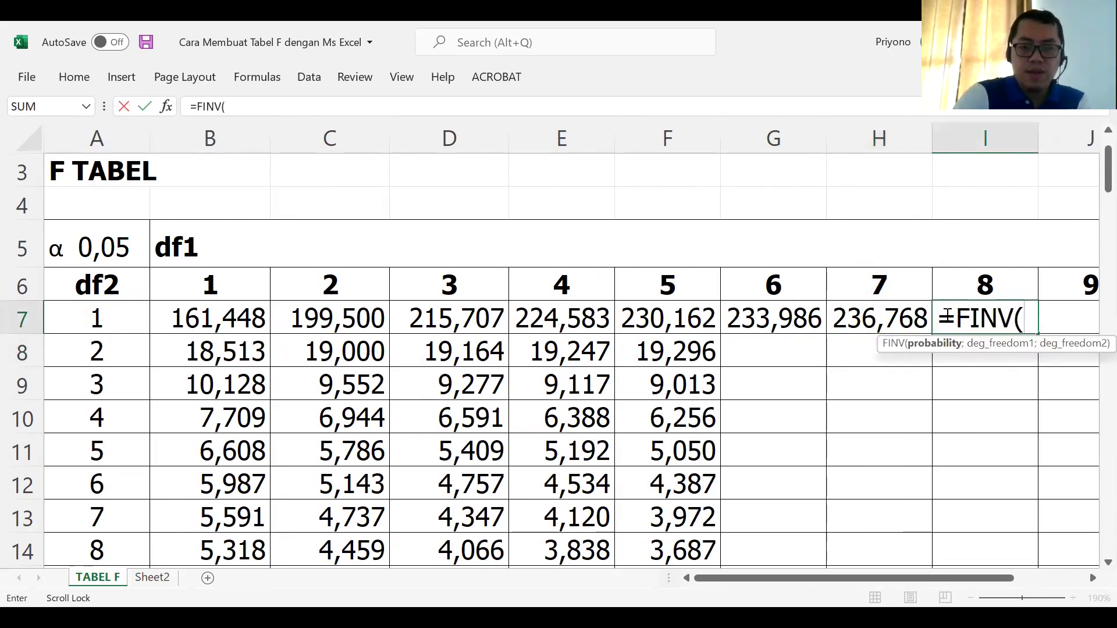
{"action": "type", "text": "0,05;"}
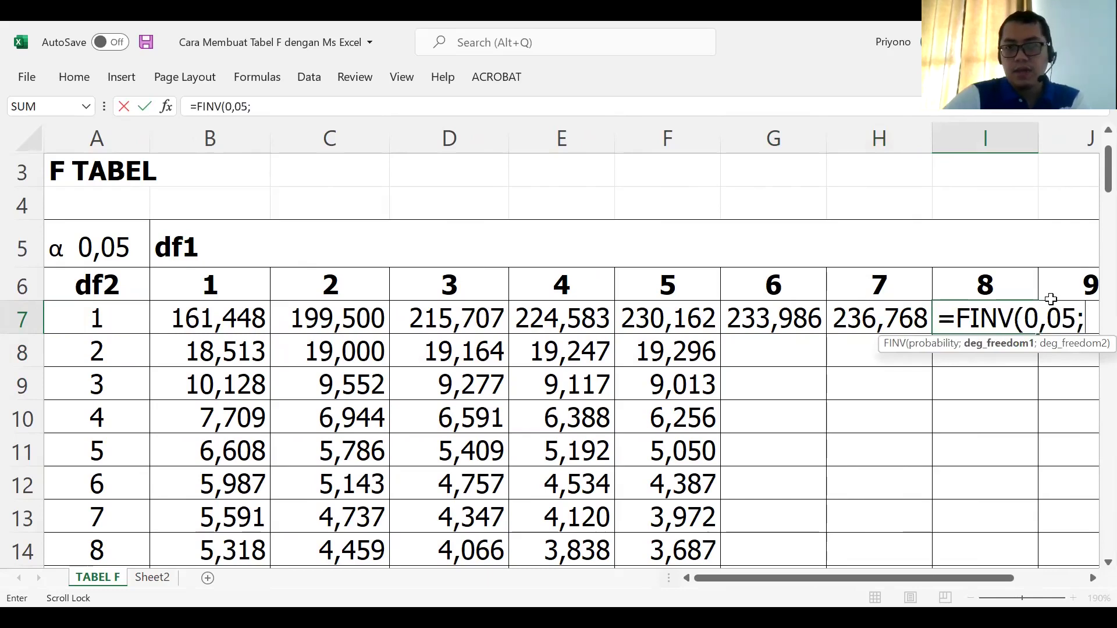
{"action": "left_click", "coordinate": [1004, 291]}
{"action": "key", "text": "F4"}
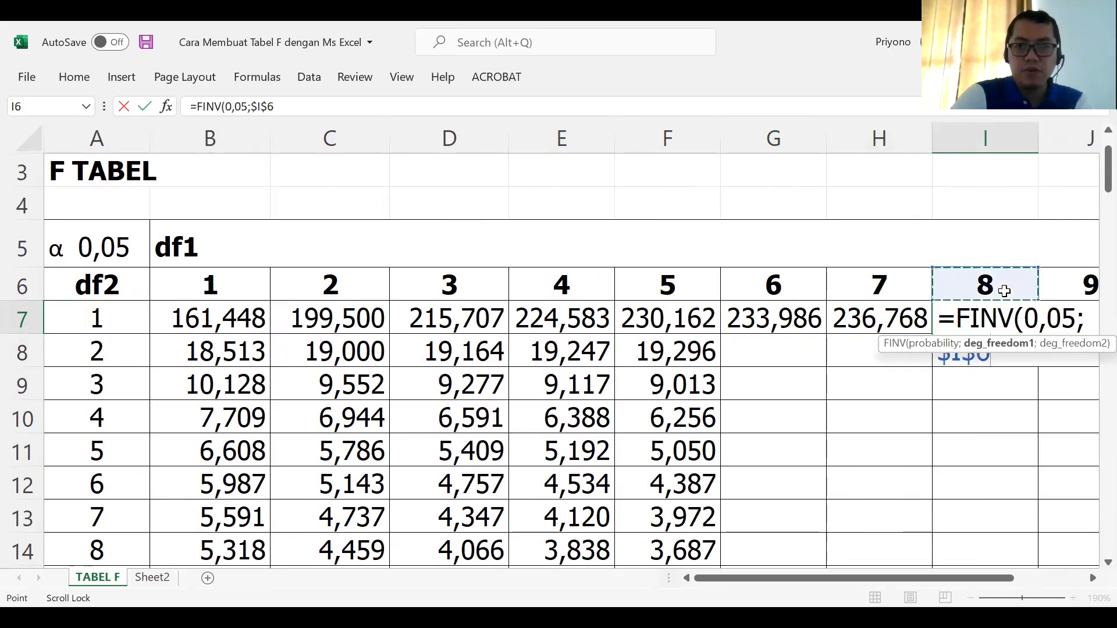
{"action": "type", "text": ";"}
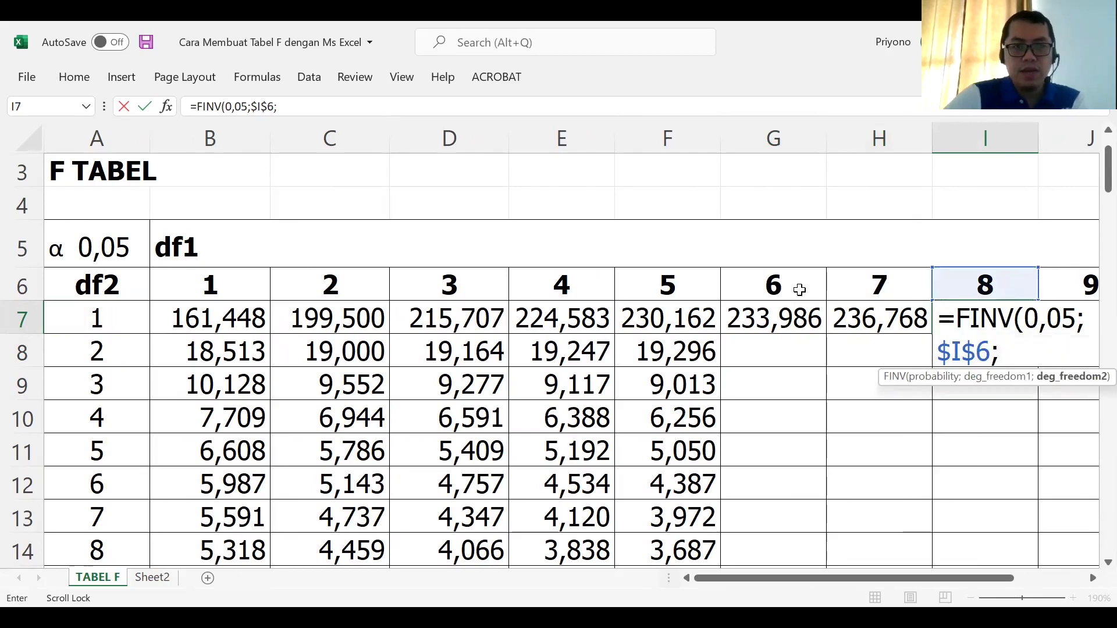
{"action": "left_click", "coordinate": [96, 310]}
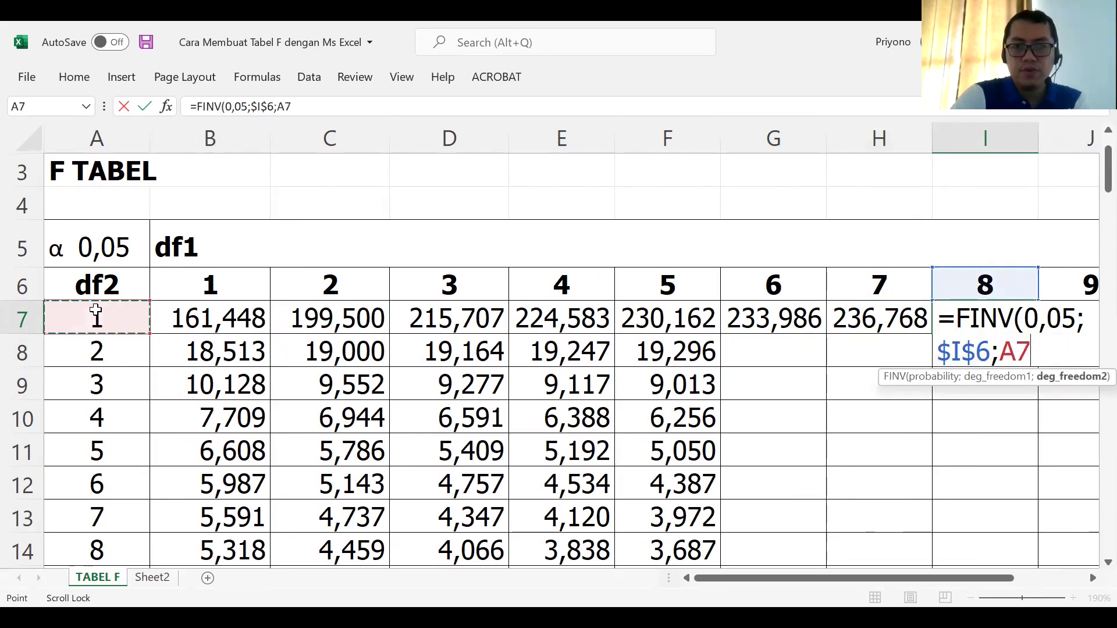
{"action": "key", "text": "Return"}
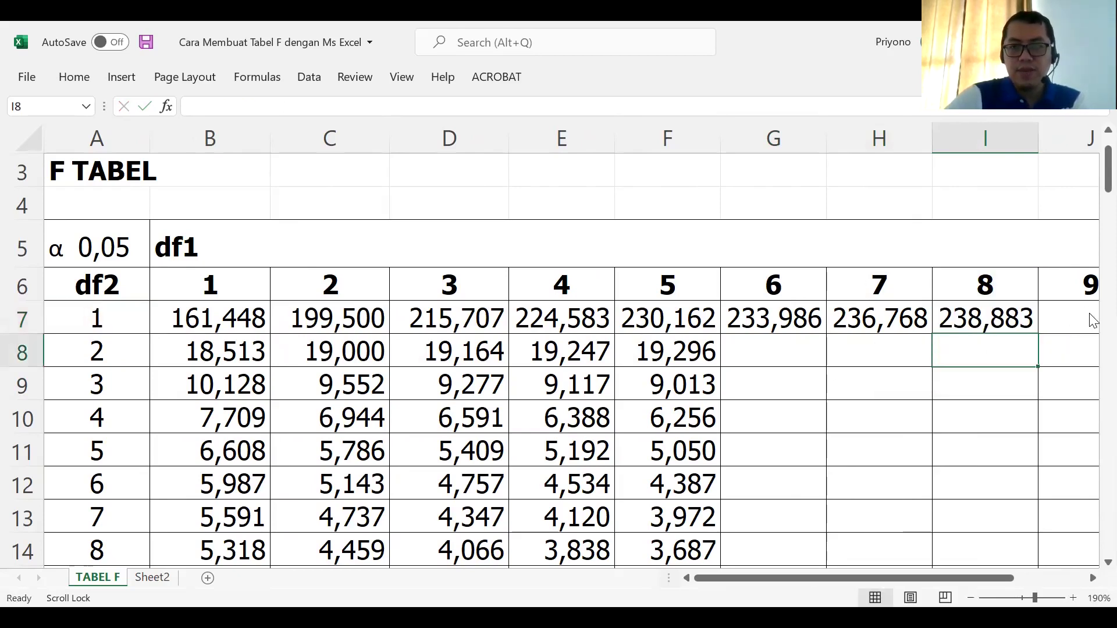
Enter =FINV(0,05;$J$6;A7) in J7, giving 240,543 for df1 9.
{"action": "left_click", "coordinate": [1060, 315]}
{"action": "type", "text": "="}
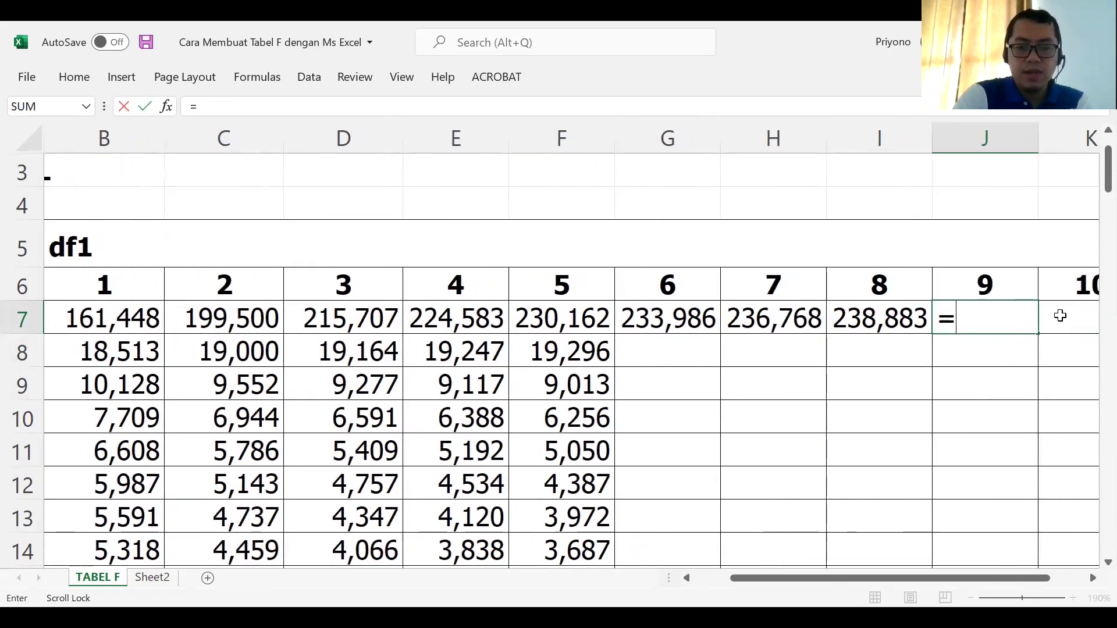
{"action": "type", "text": "FINV("}
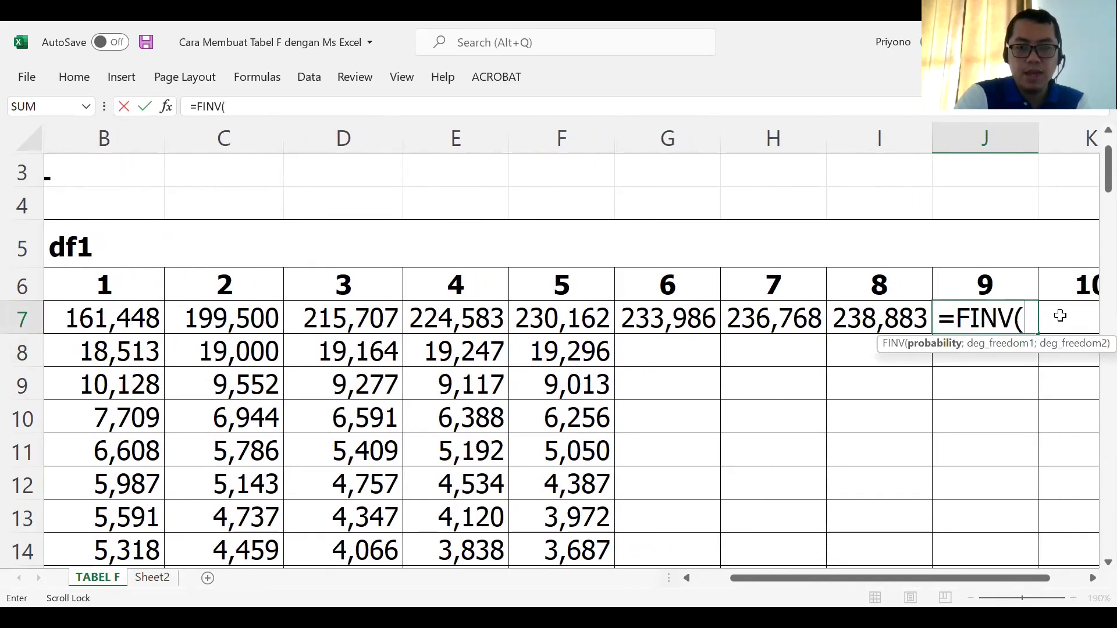
{"action": "type", "text": "0,05"}
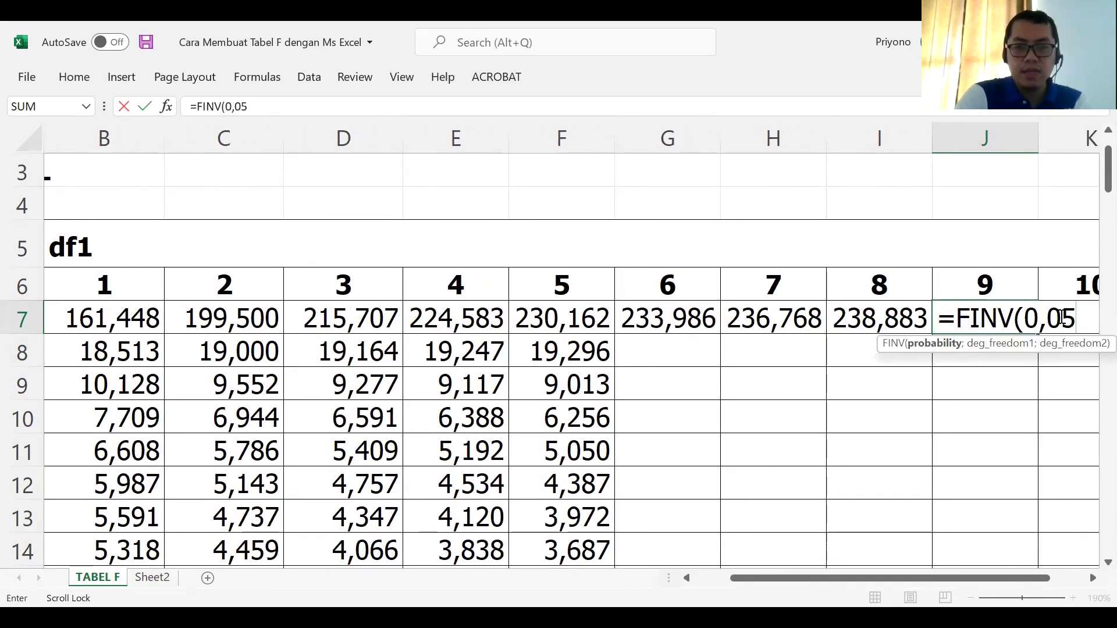
{"action": "type", "text": ";"}
{"action": "left_click", "coordinate": [997, 286]}
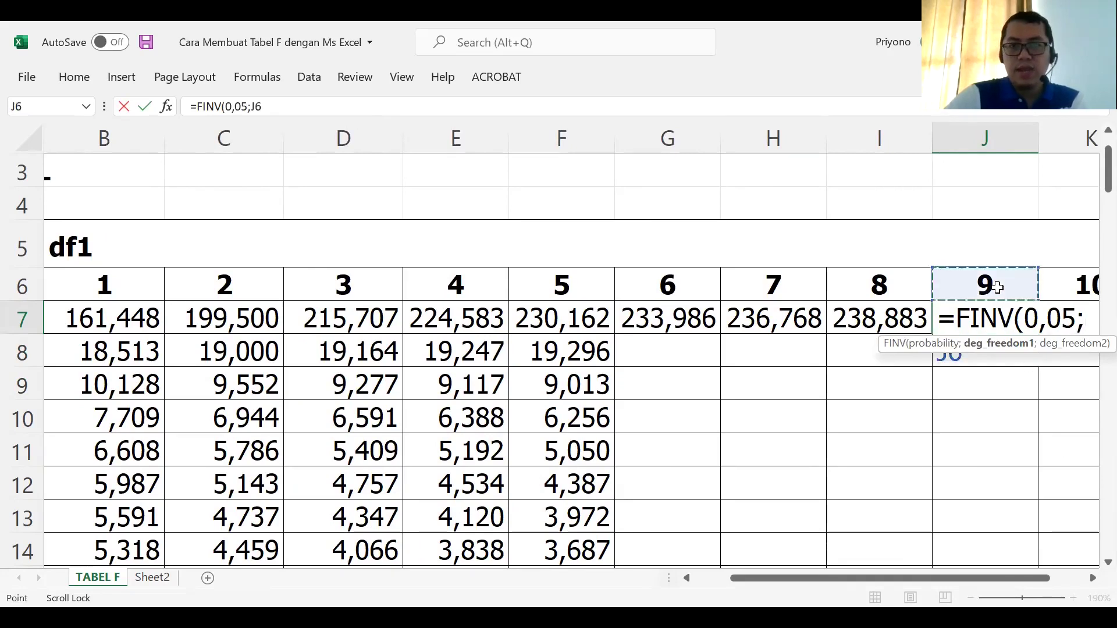
{"action": "key", "text": "F4"}
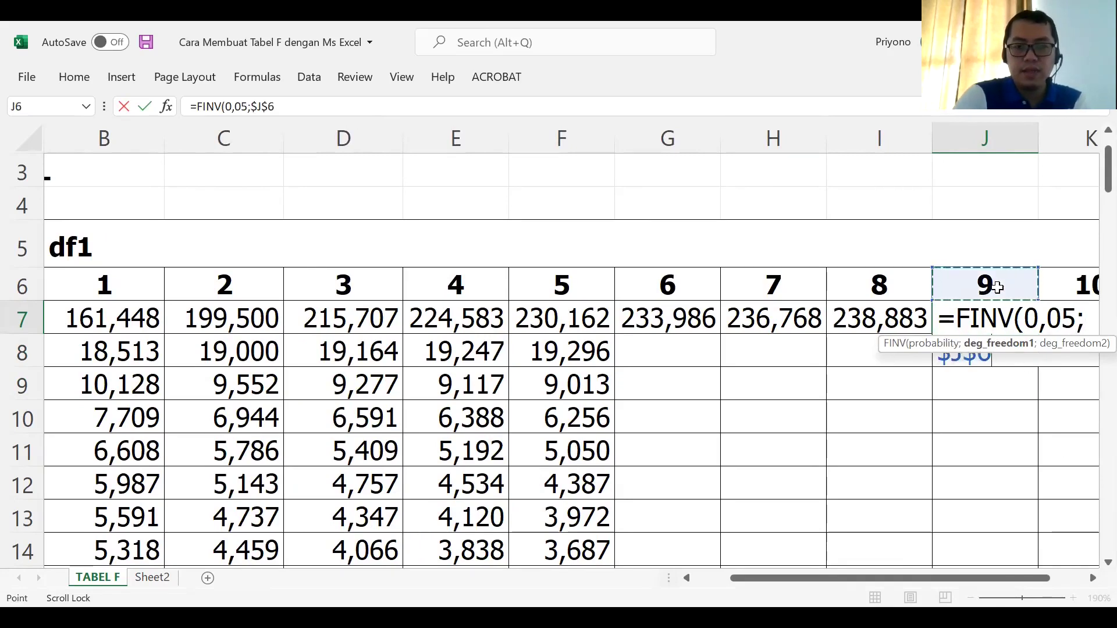
{"action": "type", "text": ";"}
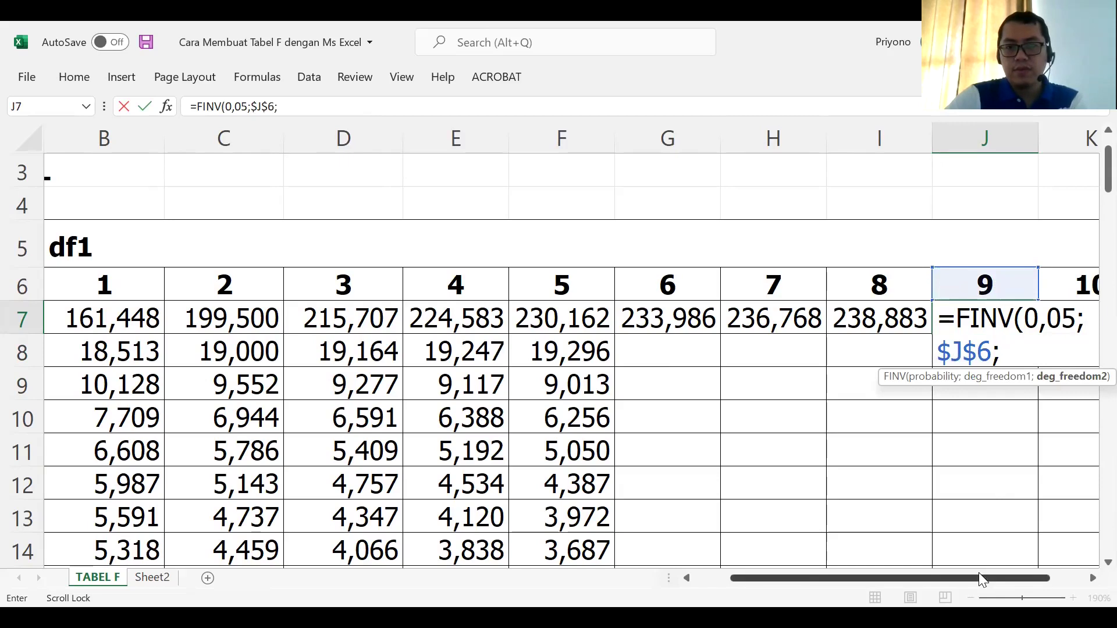
{"action": "left_click_drag", "start_coordinate": [978, 578], "coordinate": [942, 578]}
{"action": "left_click", "coordinate": [125, 321]}
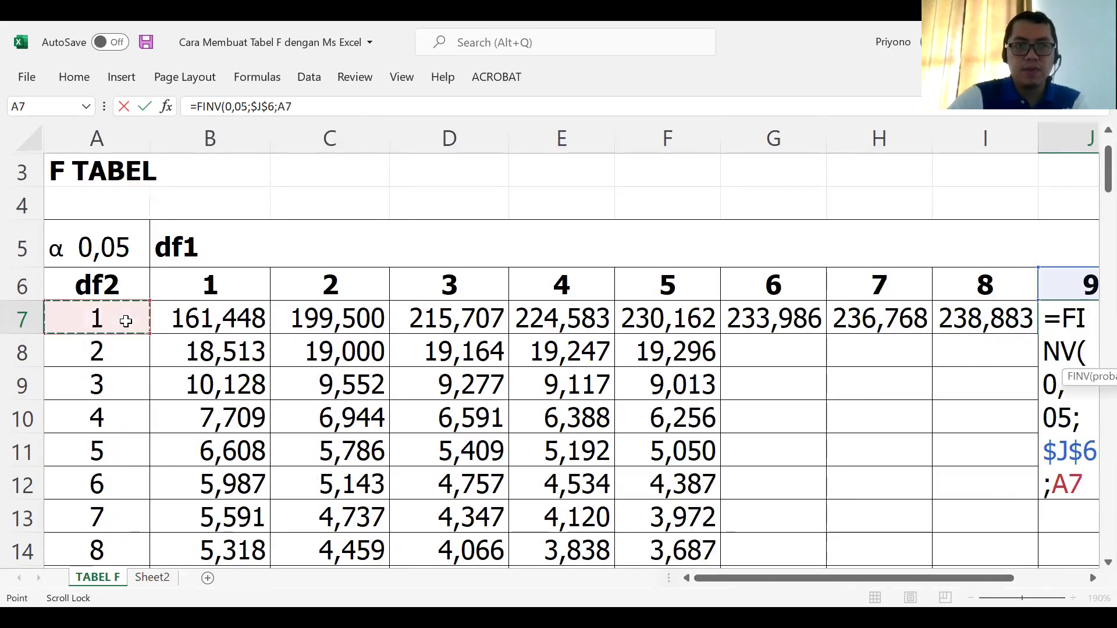
{"action": "type", "text": ")"}
{"action": "key", "text": "Return"}
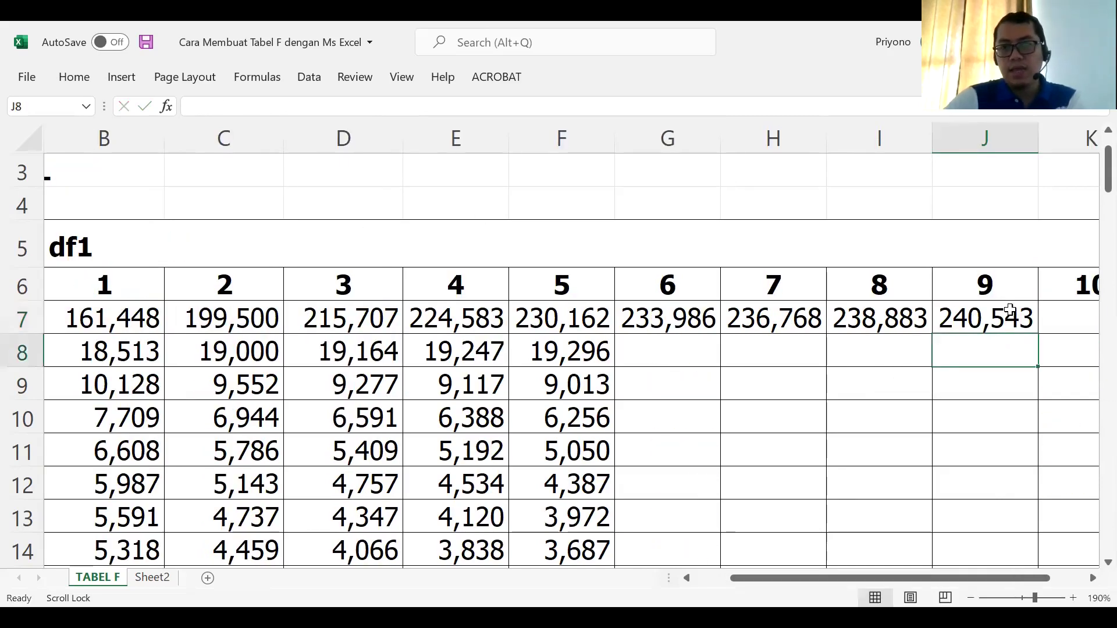
Enter =FINV(0,05;$K$6;A7) in K7, giving 241,882 for df1 10.
{"action": "left_click", "coordinate": [1047, 320]}
{"action": "type", "text": "="}
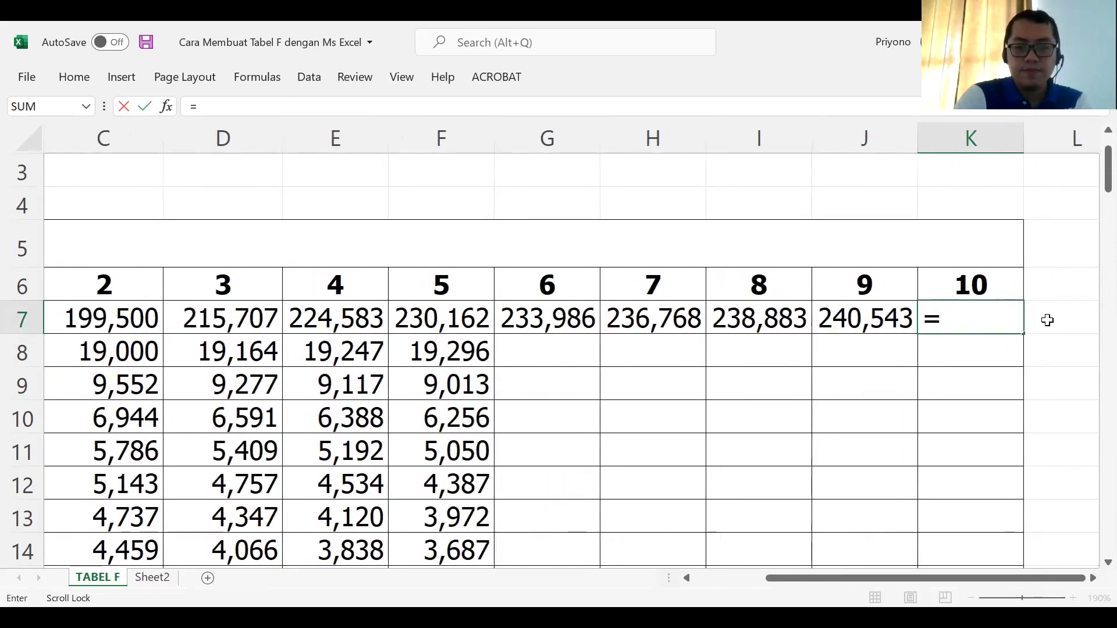
{"action": "type", "text": "FINV"}
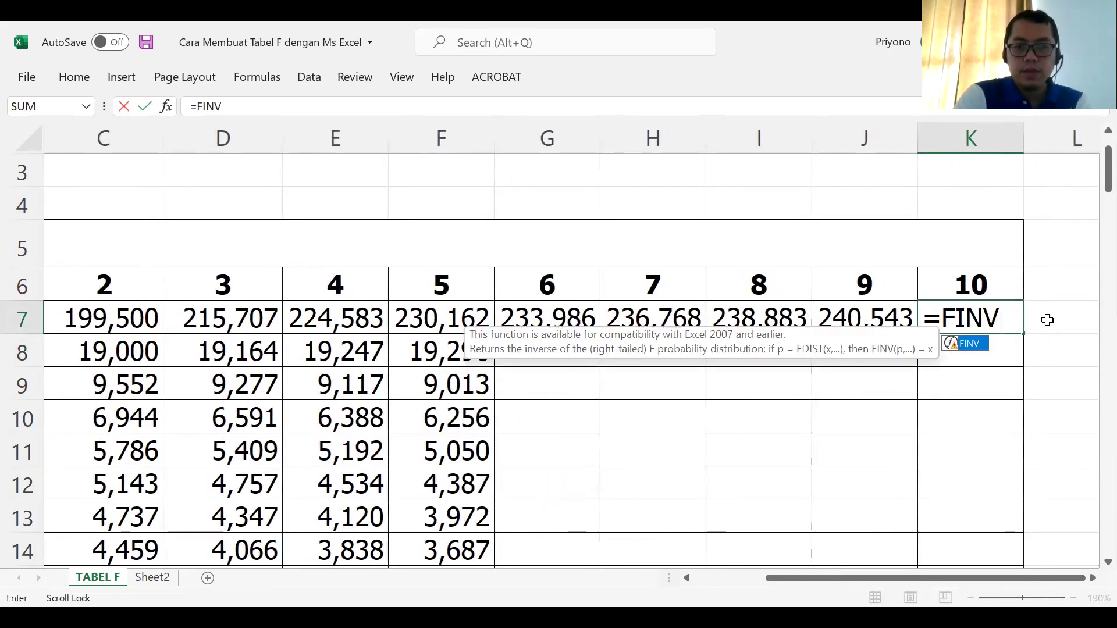
{"action": "type", "text": "("}
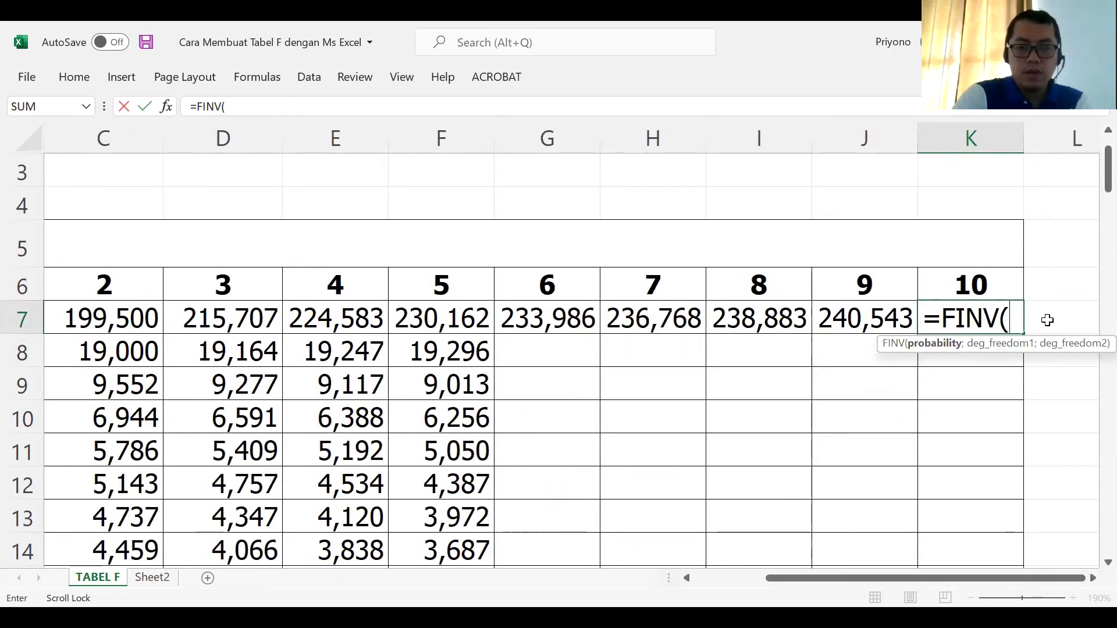
{"action": "type", "text": "0,05"}
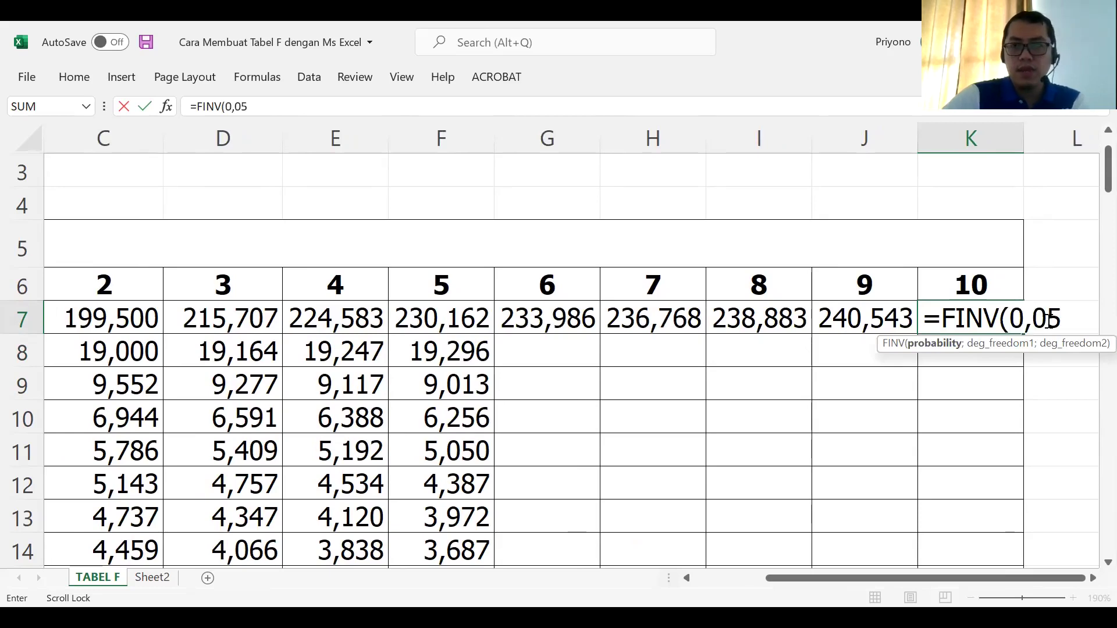
{"action": "type", "text": ";"}
{"action": "left_click", "coordinate": [968, 285]}
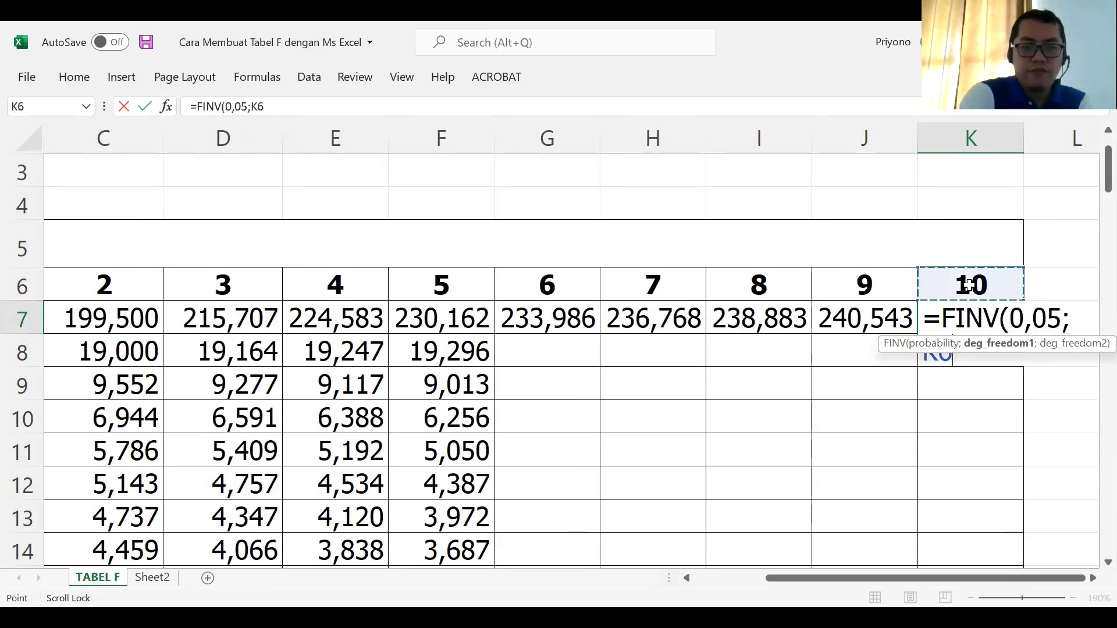
{"action": "key", "text": "F4"}
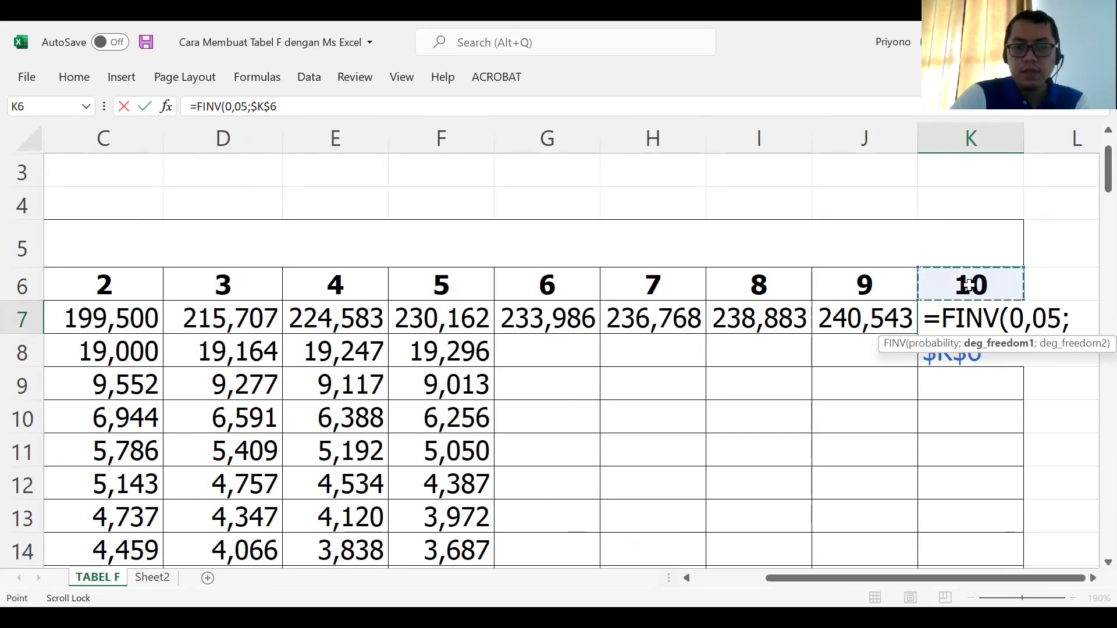
{"action": "type", "text": ";"}
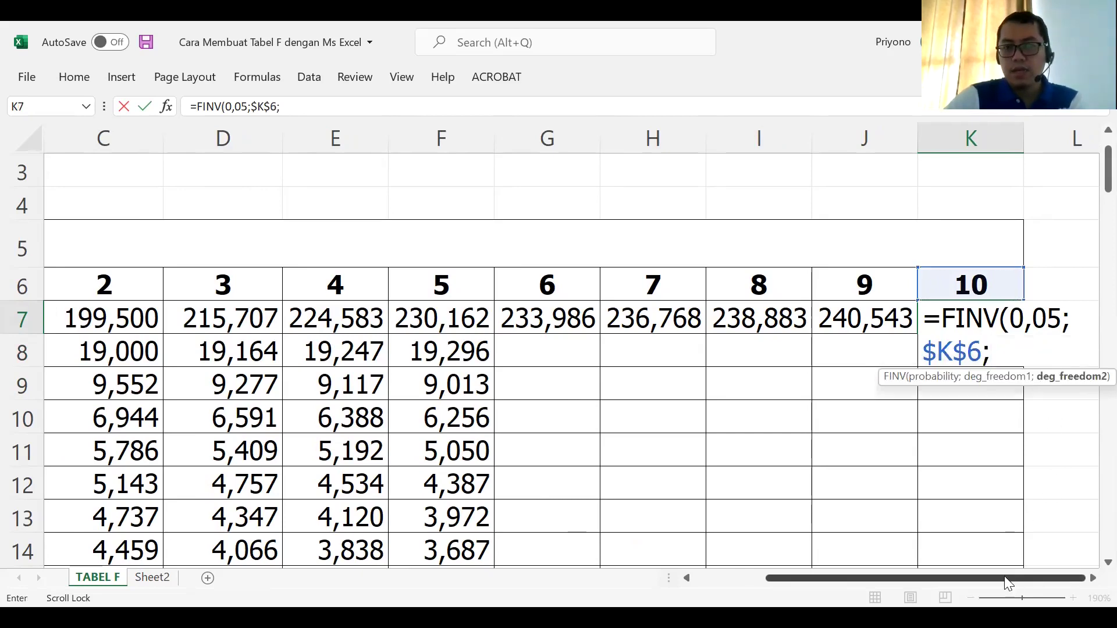
{"action": "scroll", "coordinate": [493, 442], "scroll_direction": "left", "scroll_amount": 2}
{"action": "left_click", "coordinate": [118, 315]}
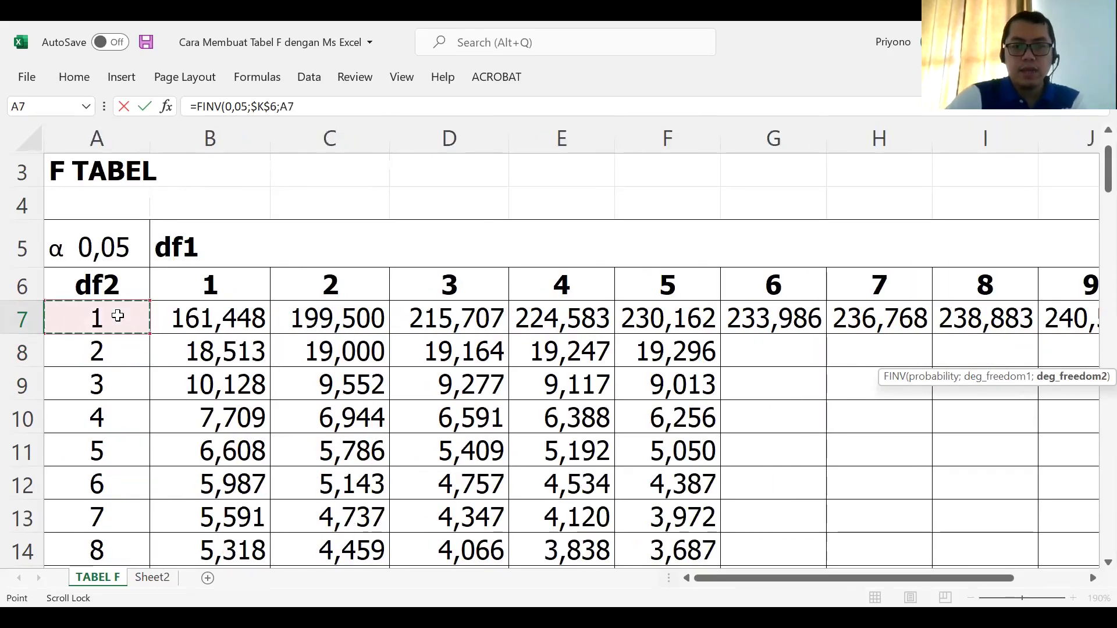
{"action": "key", "text": "Return"}
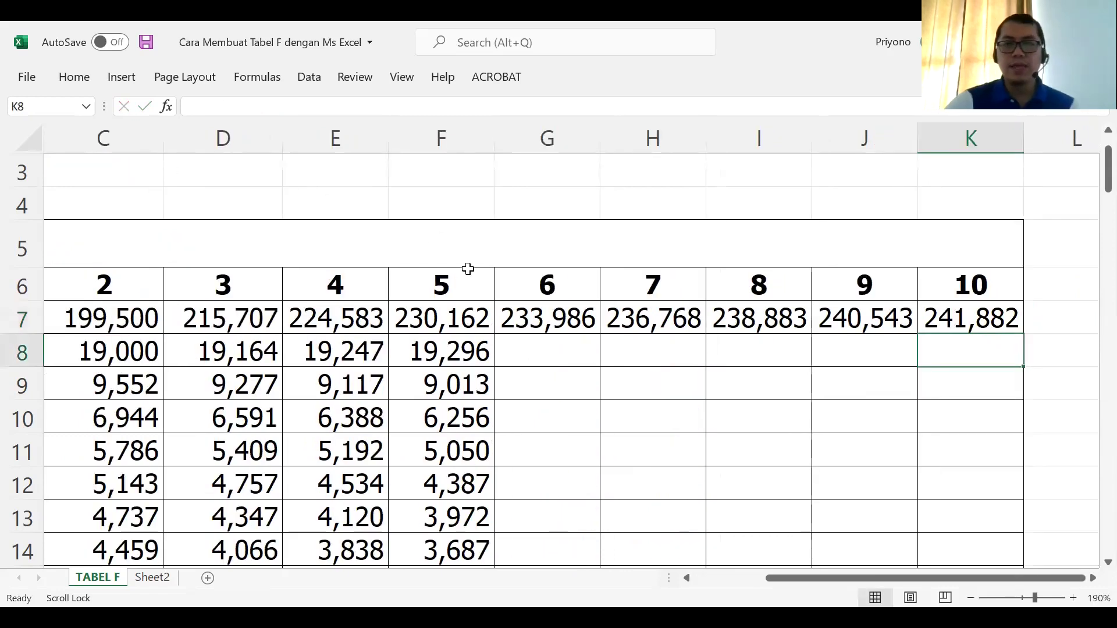
Review the FINV formulas behind the values in G7 through J7.
{"action": "left_click", "coordinate": [545, 318]}
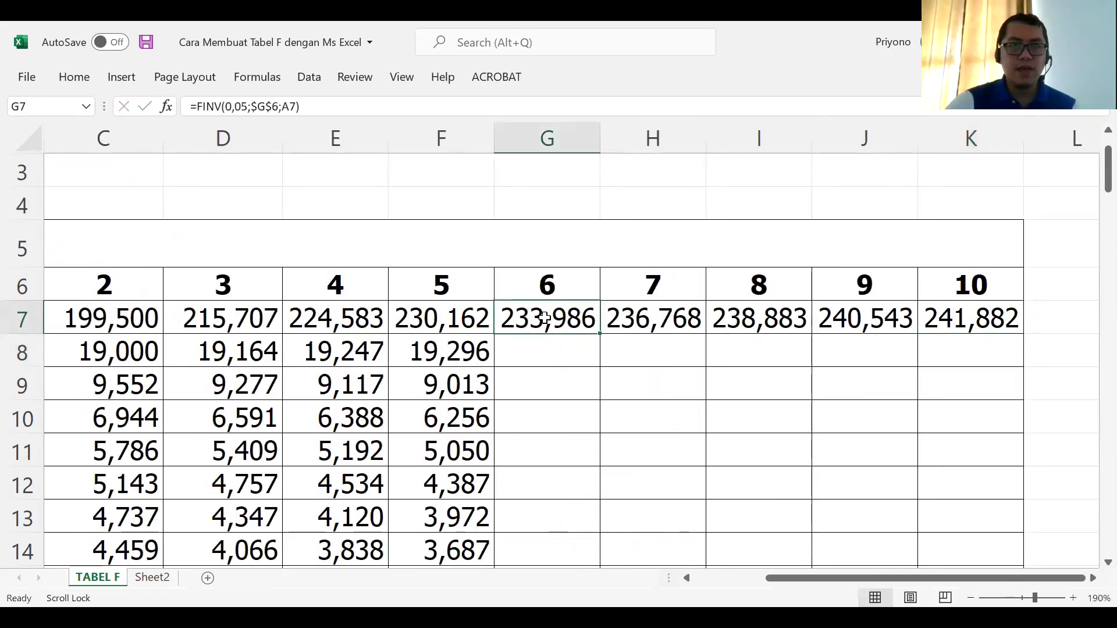
{"action": "left_click", "coordinate": [661, 322]}
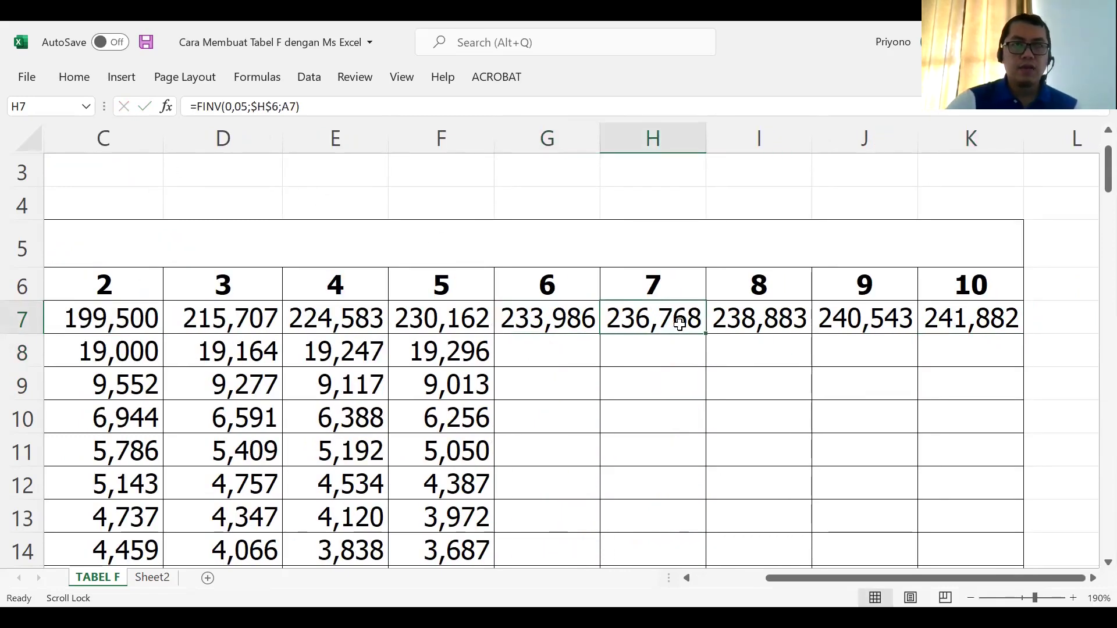
{"action": "left_click", "coordinate": [764, 328]}
{"action": "left_click", "coordinate": [837, 321]}
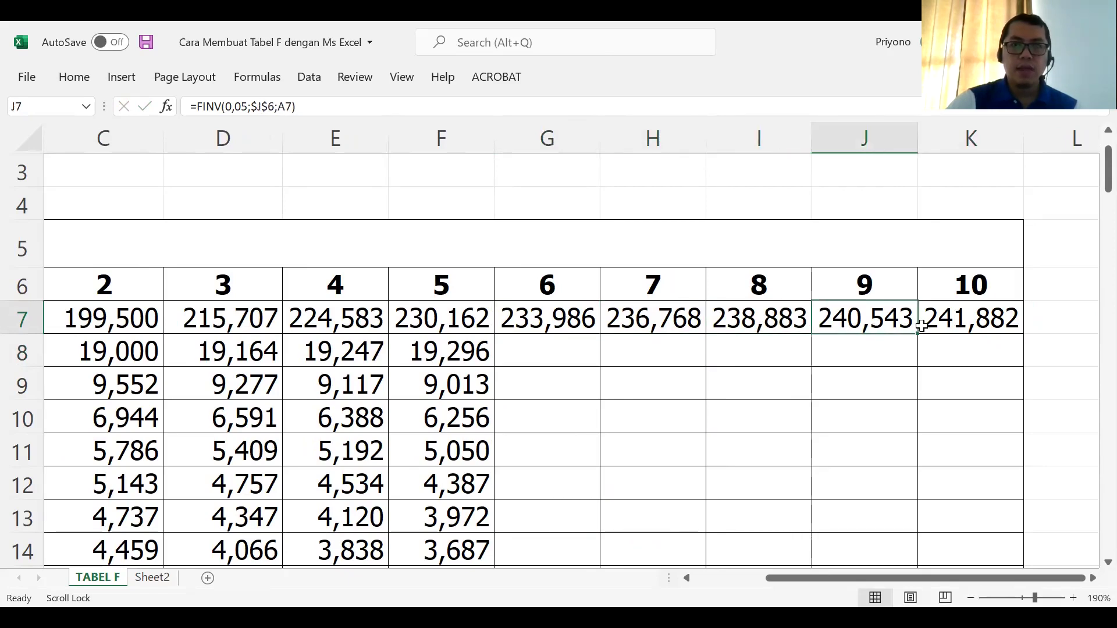
Fill the G7:K7 FINV formulas down to row 106 for df2 1 through 100.
{"action": "left_click", "coordinate": [952, 317]}
{"action": "mouse_move", "coordinate": [523, 319]}
{"action": "left_mouse_down"}
{"action": "mouse_move", "coordinate": [962, 328]}
{"action": "mouse_move", "coordinate": [1026, 412]}
{"action": "mouse_move", "coordinate": [1027, 488]}
{"action": "mouse_move", "coordinate": [1039, 505]}
{"action": "left_mouse_up"}
{"action": "scroll", "coordinate": [1054, 428], "scroll_direction": "up", "scroll_amount": 6}
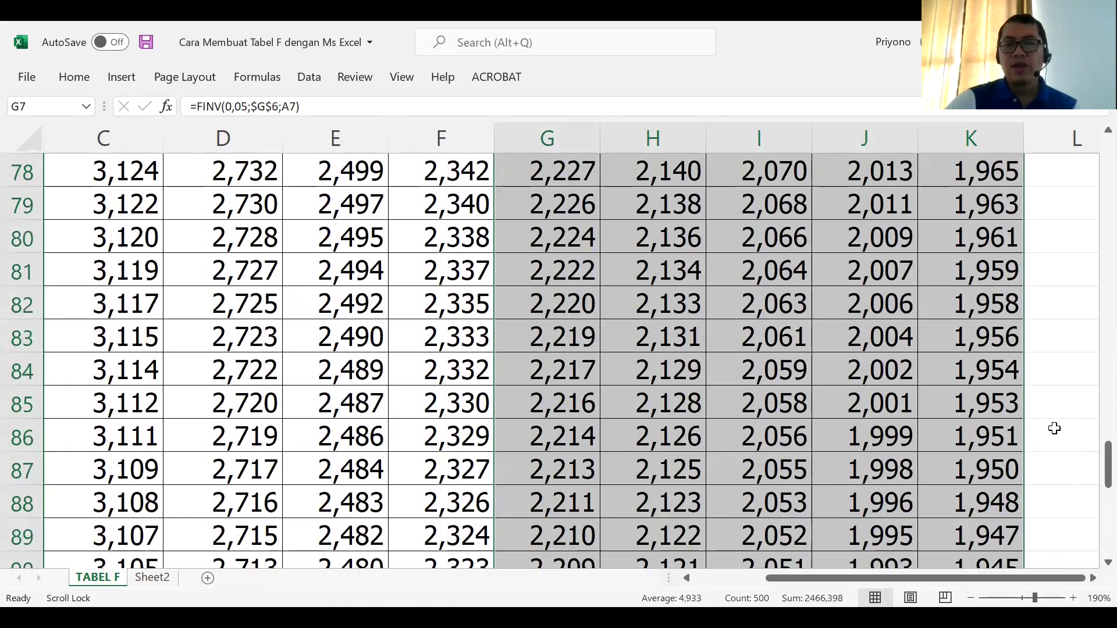
{"action": "scroll", "coordinate": [1054, 428], "scroll_direction": "up", "scroll_amount": 7}
{"action": "scroll", "coordinate": [1054, 428], "scroll_direction": "up", "scroll_amount": 6}
{"action": "scroll", "coordinate": [1054, 428], "scroll_direction": "up", "scroll_amount": 6}
{"action": "scroll", "coordinate": [1054, 428], "scroll_direction": "up", "scroll_amount": 6}
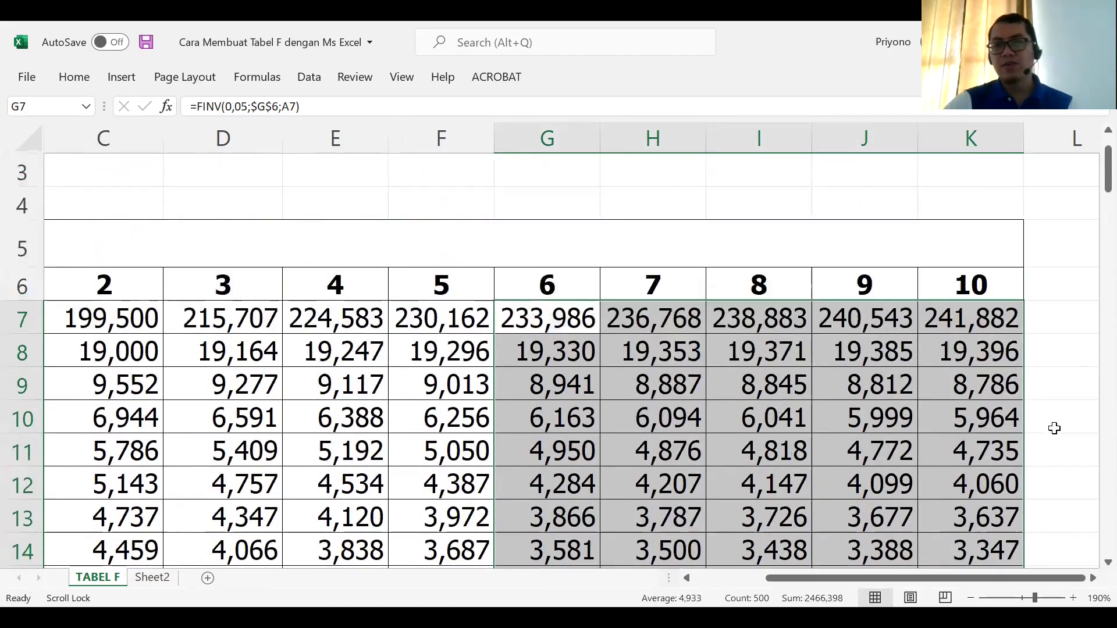
{"action": "scroll", "coordinate": [1054, 428], "scroll_direction": "up", "scroll_amount": 1}
{"action": "left_click", "coordinate": [1062, 401]}
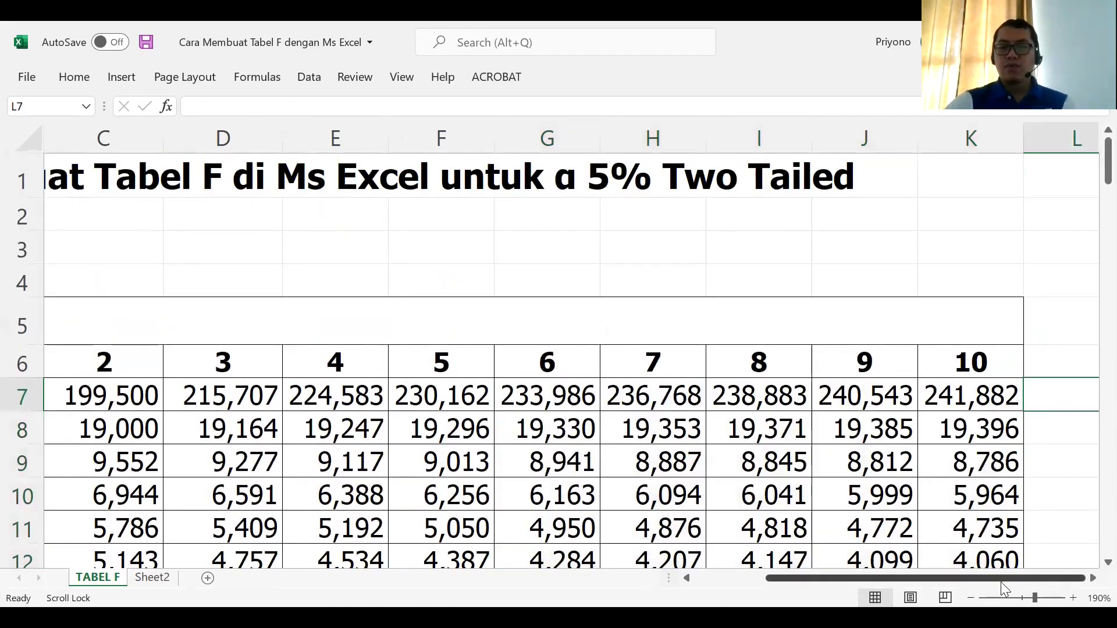
{"action": "left_click_drag", "start_coordinate": [997, 581], "coordinate": [989, 580]}
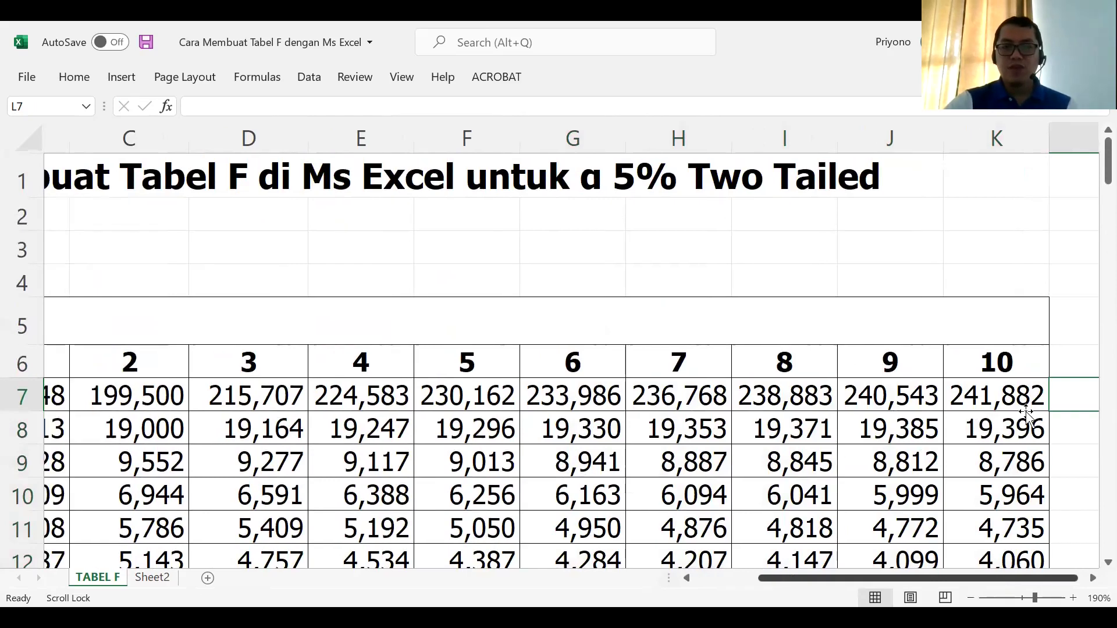
{"action": "scroll", "coordinate": [1026, 413], "scroll_direction": "right", "scroll_amount": 1}
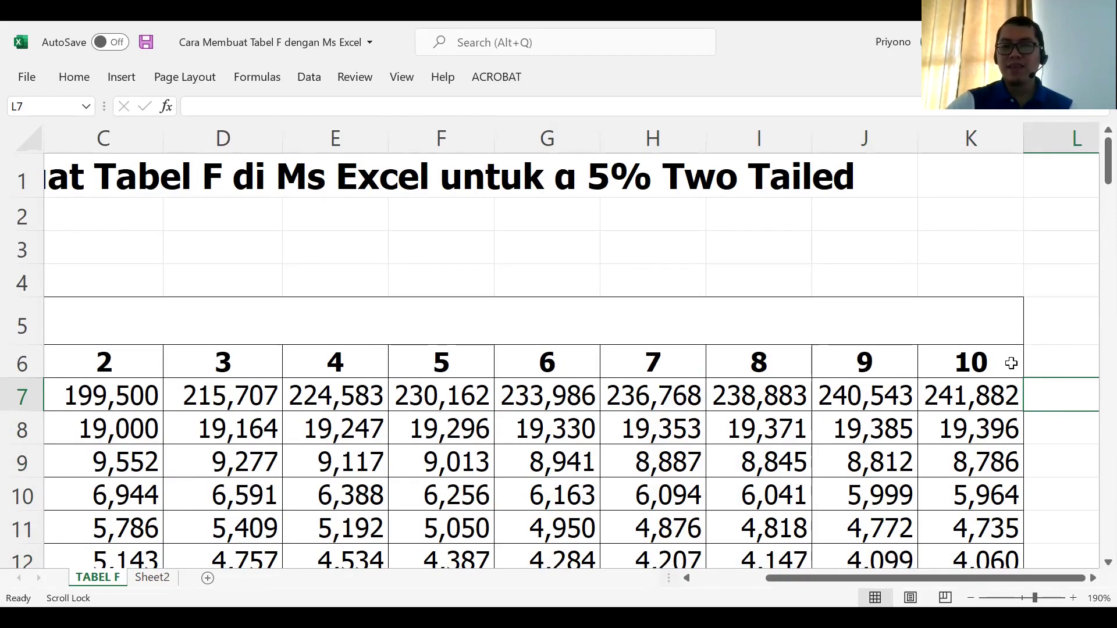
{"action": "left_click", "coordinate": [980, 363]}
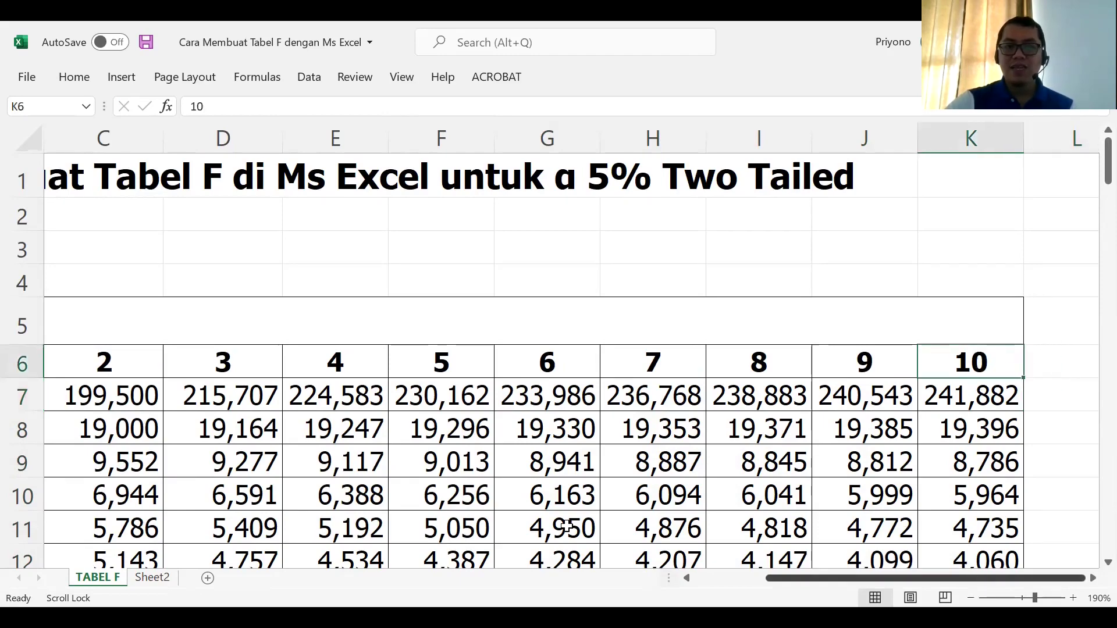
{"action": "scroll", "coordinate": [978, 571], "scroll_direction": "left", "scroll_amount": 2}
{"action": "scroll", "coordinate": [8, 454], "scroll_direction": "down", "scroll_amount": 5}
{"action": "scroll", "coordinate": [8, 454], "scroll_direction": "down", "scroll_amount": 4}
{"action": "scroll", "coordinate": [8, 454], "scroll_direction": "down", "scroll_amount": 4}
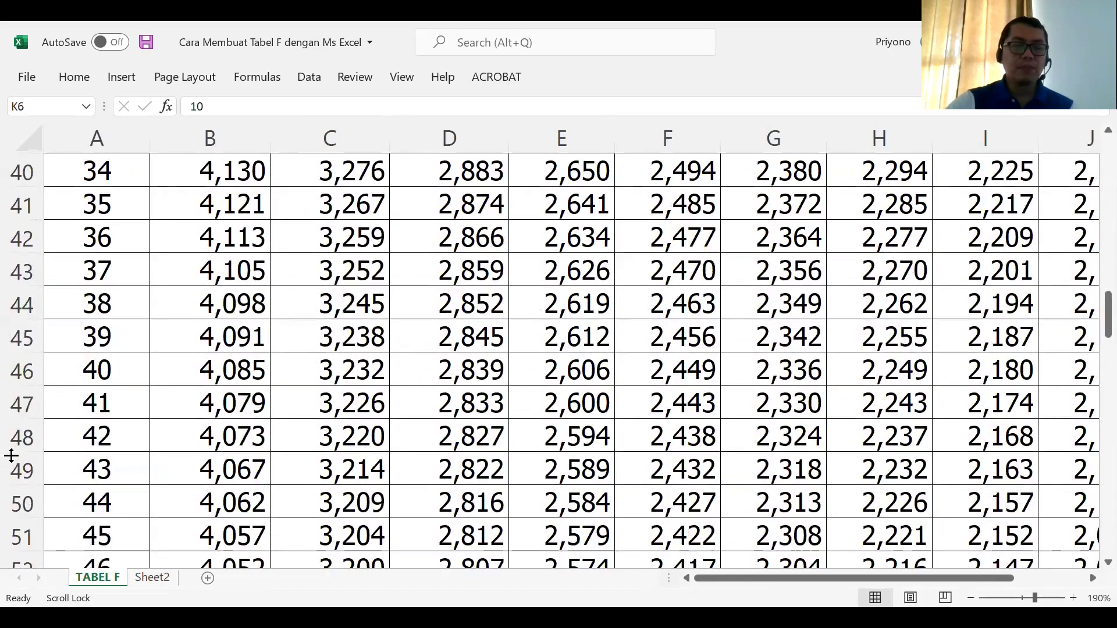
{"action": "scroll", "coordinate": [8, 454], "scroll_direction": "down", "scroll_amount": 3}
{"action": "scroll", "coordinate": [9, 455], "scroll_direction": "down", "scroll_amount": 8}
{"action": "scroll", "coordinate": [11, 455], "scroll_direction": "down", "scroll_amount": 4}
{"action": "scroll", "coordinate": [11, 455], "scroll_direction": "down", "scroll_amount": 4}
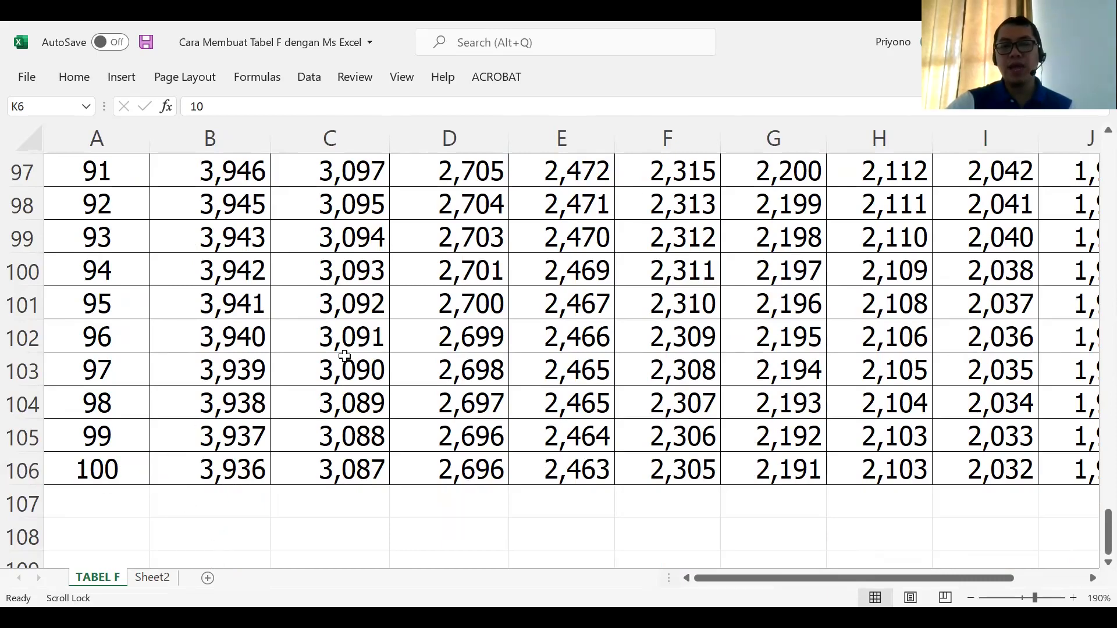
{"action": "scroll", "coordinate": [344, 356], "scroll_direction": "up", "scroll_amount": 1}
{"action": "scroll", "coordinate": [345, 356], "scroll_direction": "up", "scroll_amount": 4}
{"action": "scroll", "coordinate": [344, 356], "scroll_direction": "up", "scroll_amount": 6}
{"action": "scroll", "coordinate": [344, 356], "scroll_direction": "up", "scroll_amount": 6}
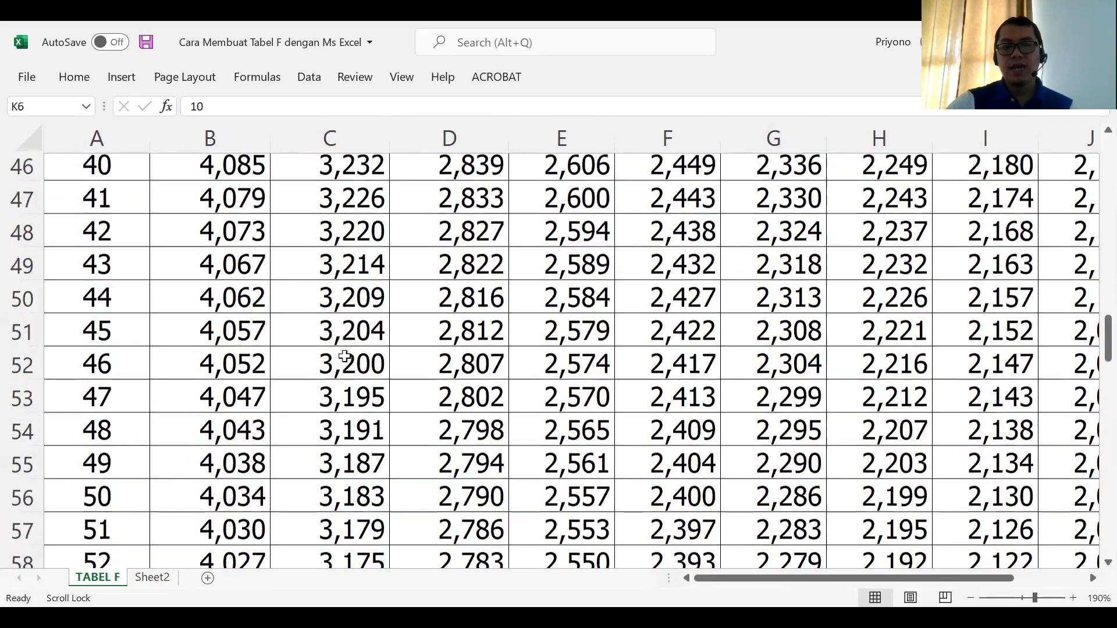
{"action": "scroll", "coordinate": [344, 356], "scroll_direction": "up", "scroll_amount": 6}
{"action": "scroll", "coordinate": [345, 356], "scroll_direction": "up", "scroll_amount": 3}
{"action": "scroll", "coordinate": [344, 356], "scroll_direction": "up", "scroll_amount": 3}
{"action": "scroll", "coordinate": [344, 356], "scroll_direction": "up", "scroll_amount": 3}
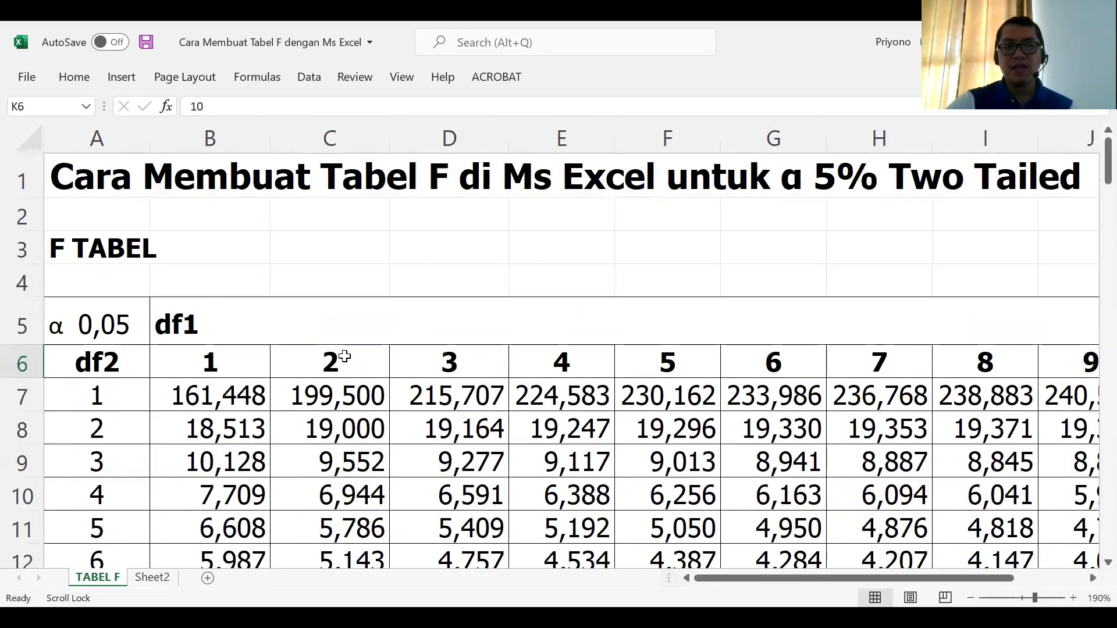
{"action": "scroll", "coordinate": [342, 360], "scroll_direction": "down", "scroll_amount": 1}
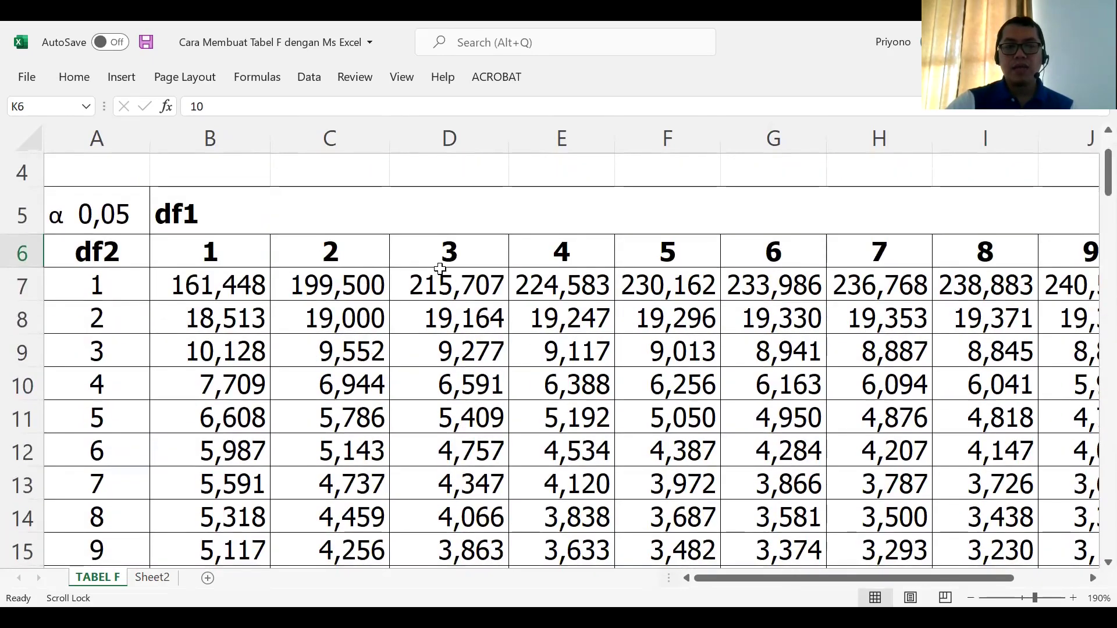
{"action": "left_click", "coordinate": [453, 255]}
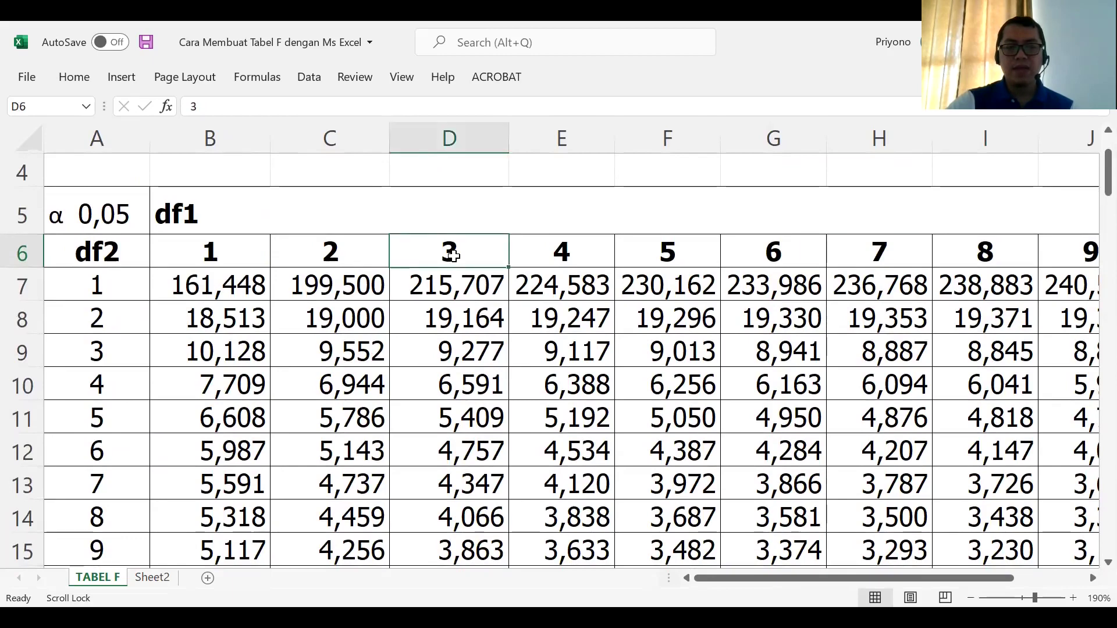
{"action": "scroll", "coordinate": [186, 494], "scroll_direction": "down", "scroll_amount": 2}
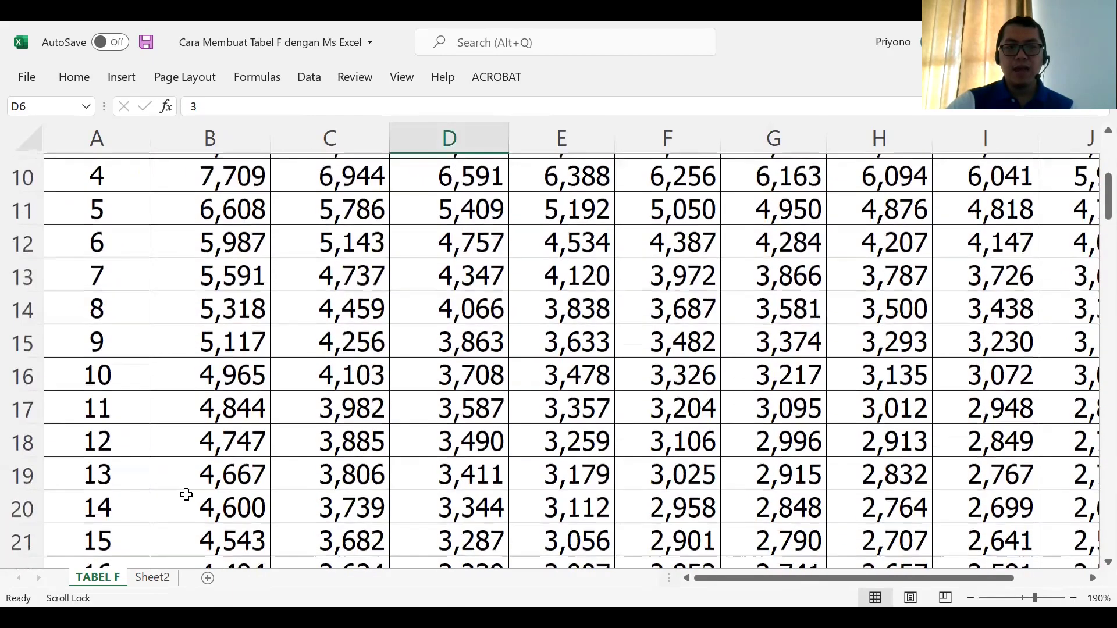
{"action": "left_click", "coordinate": [444, 368]}
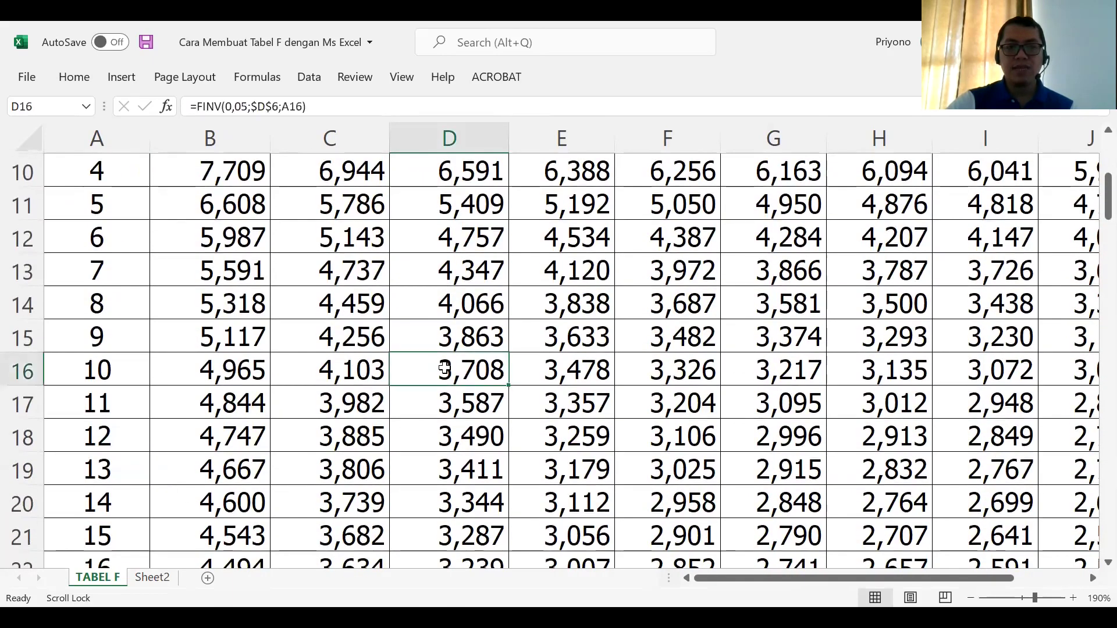
{"action": "scroll", "coordinate": [445, 368], "scroll_direction": "up", "scroll_amount": 2}
{"action": "scroll", "coordinate": [459, 407], "scroll_direction": "down", "scroll_amount": 2}
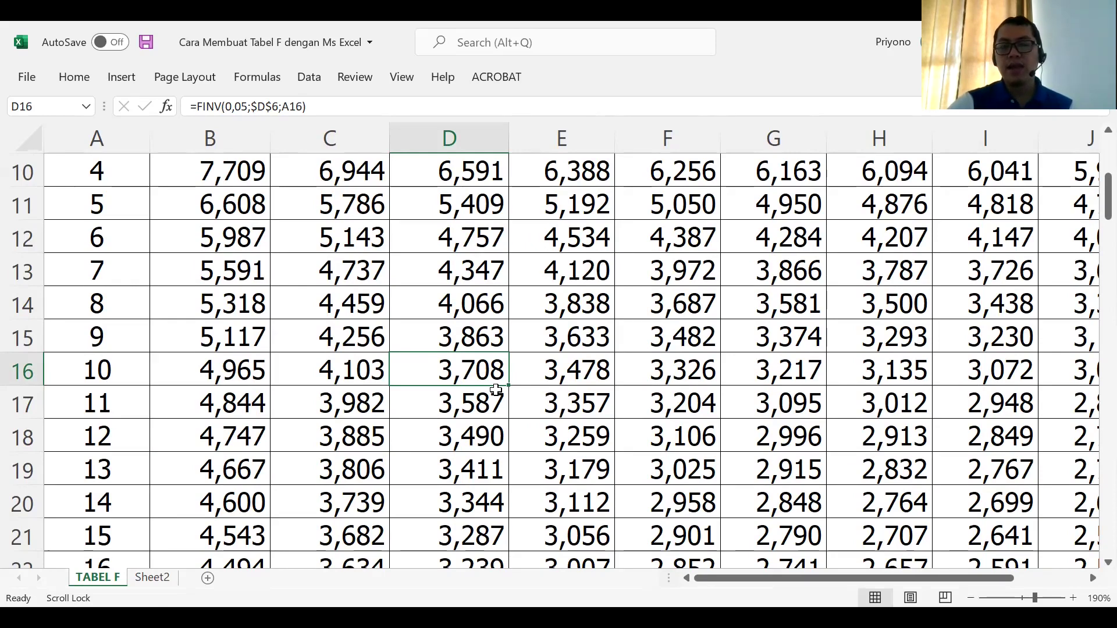
{"action": "scroll", "coordinate": [496, 390], "scroll_direction": "up", "scroll_amount": 3}
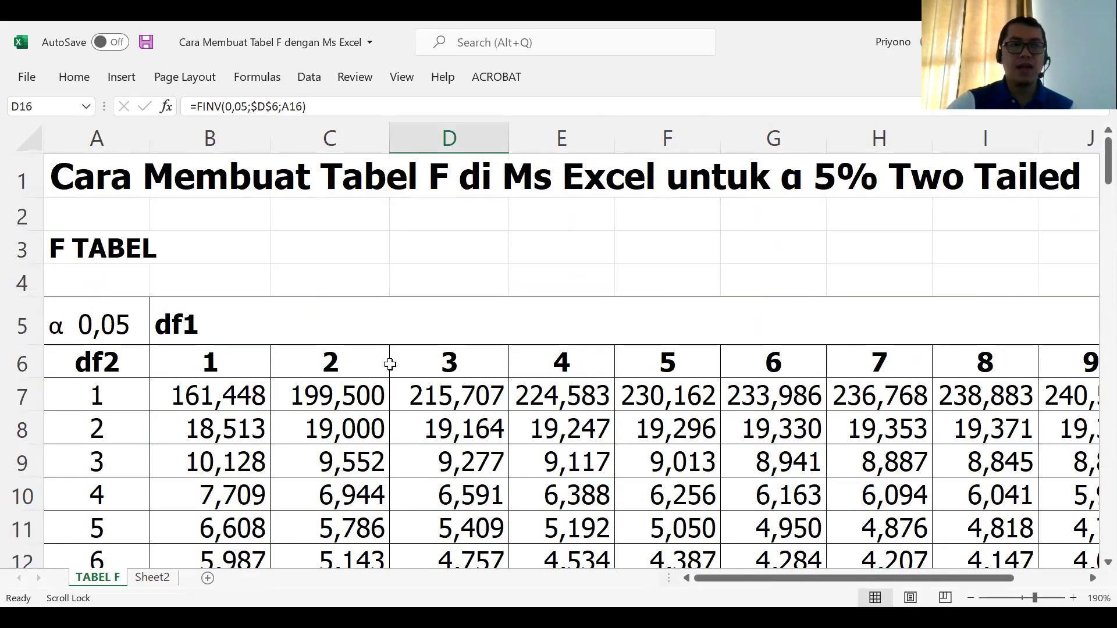